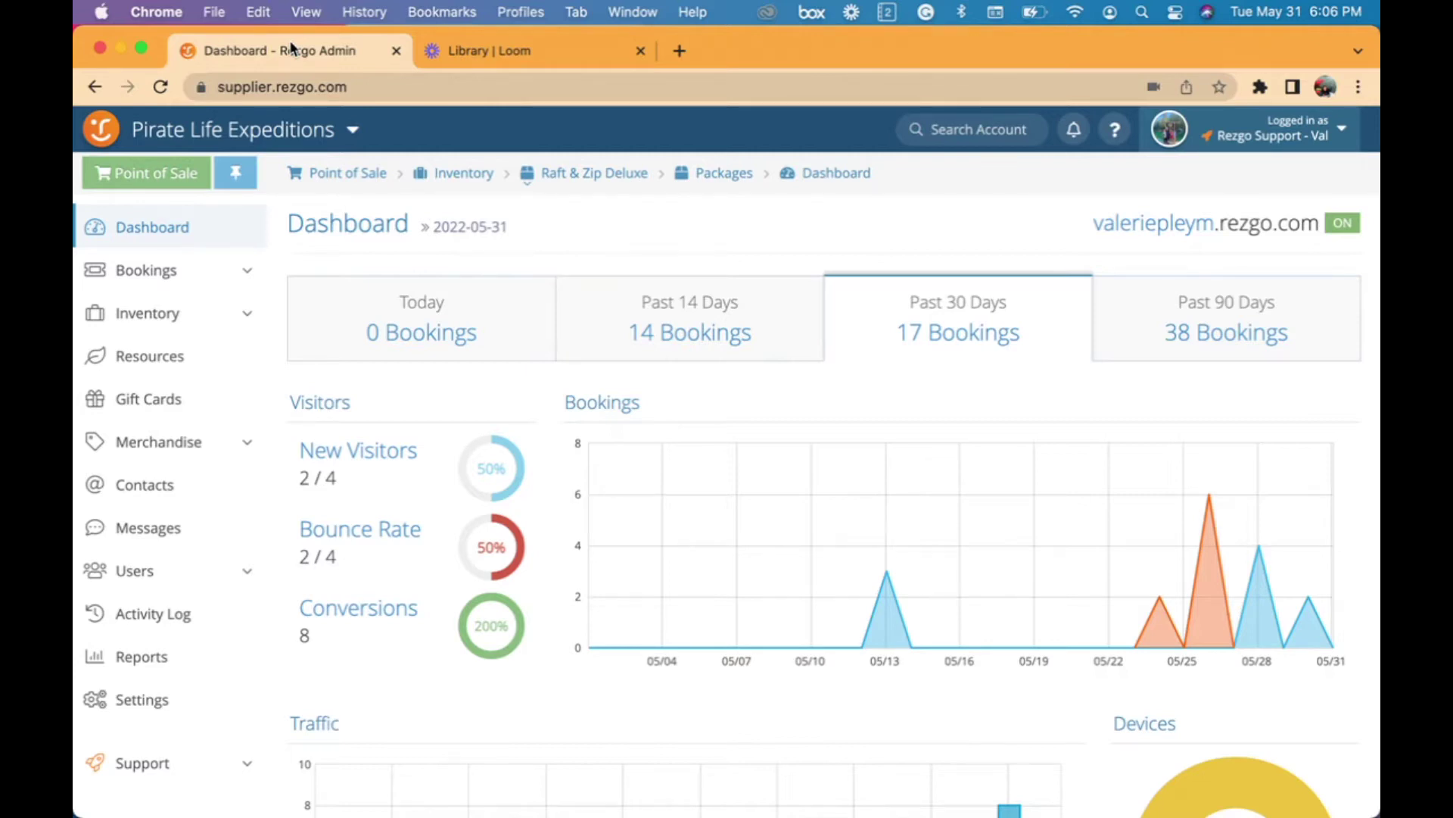
Step: Open Inventory > Packages to list Raft & Zip Explorer and Lunch & E Bike Rental
click(231, 336)
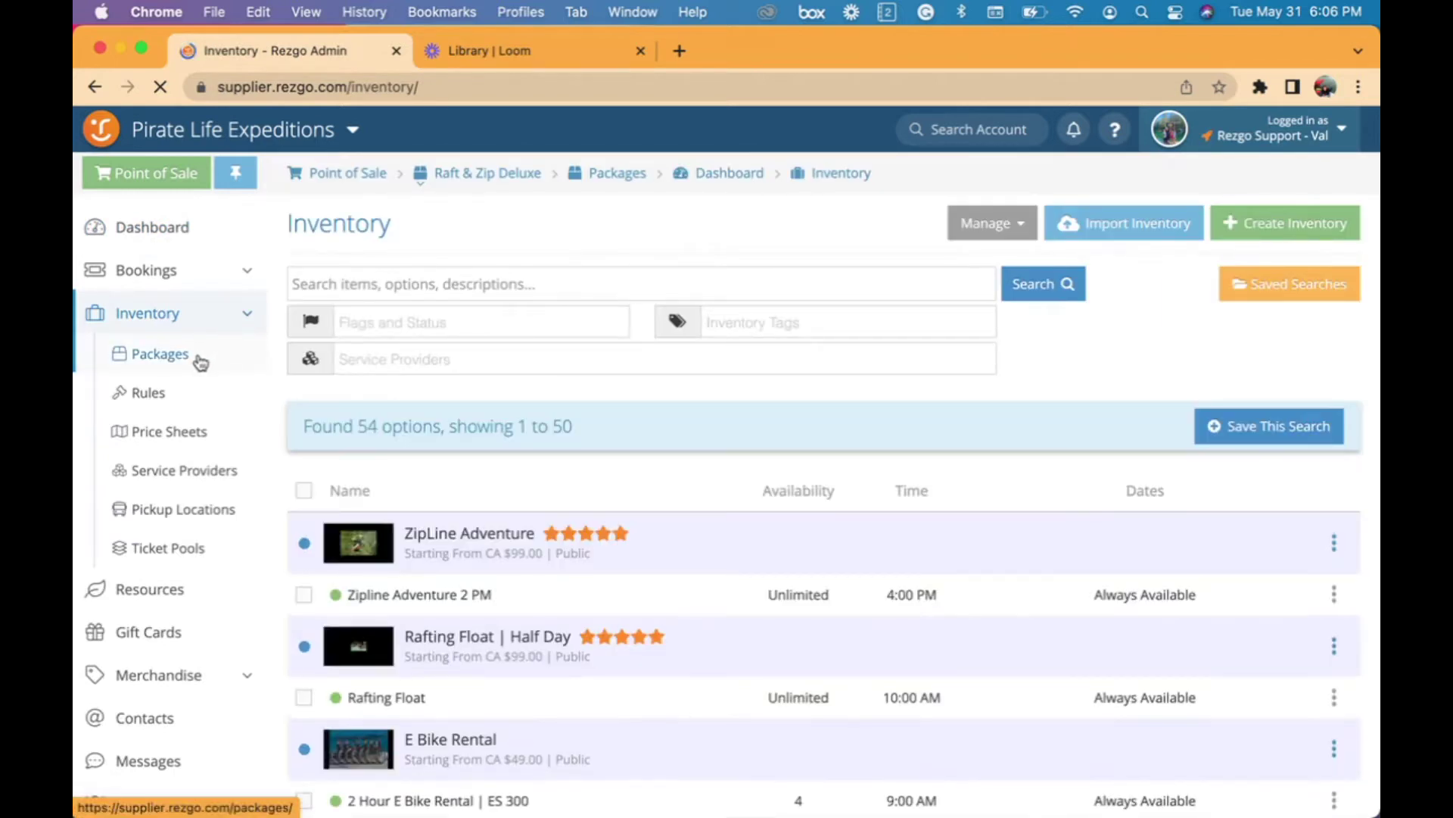
click(160, 355)
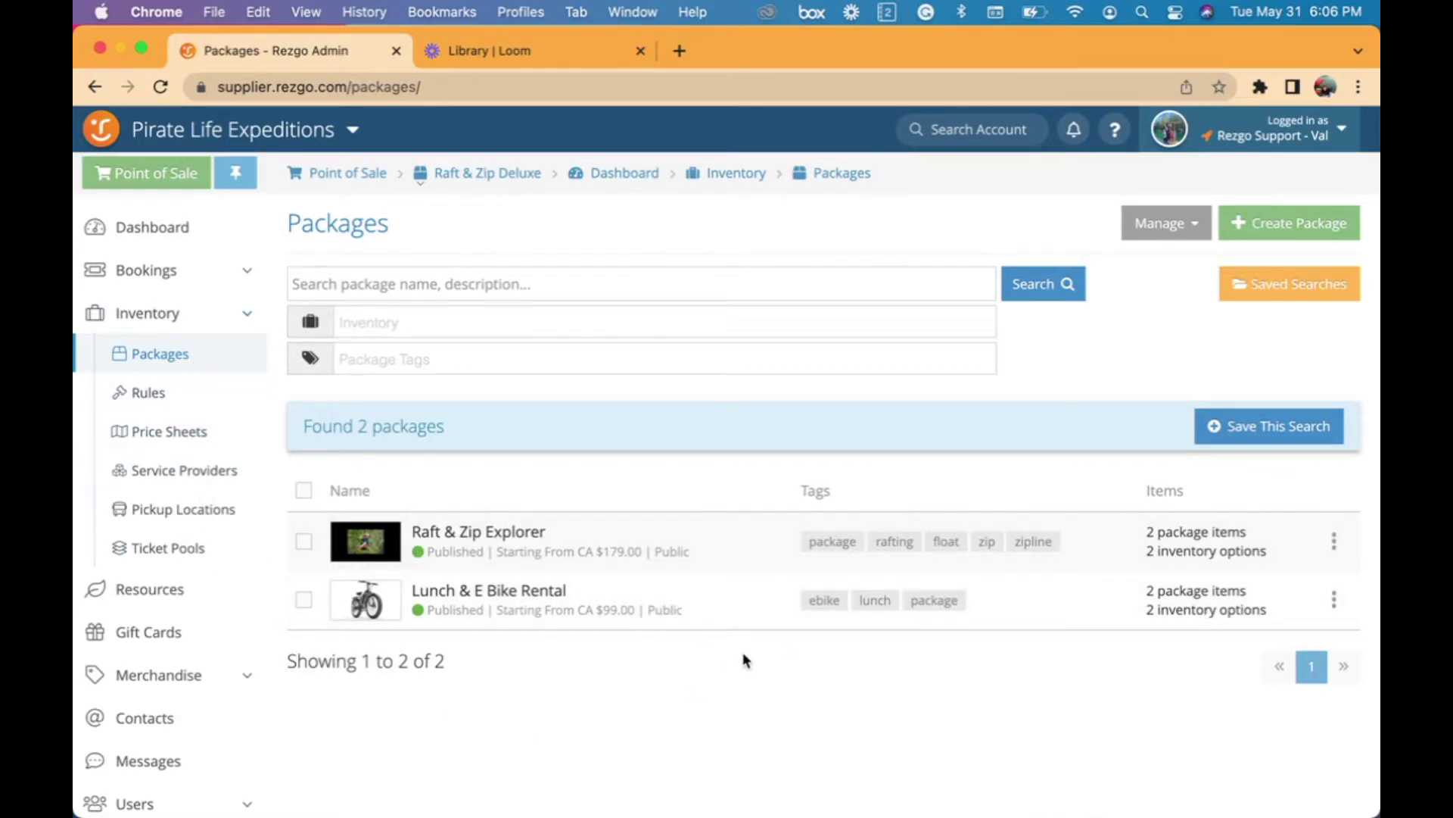
Step: Start a new package named Raft & Zip Deluxe, from CA$199 with a 20% price reduction
click(1262, 224)
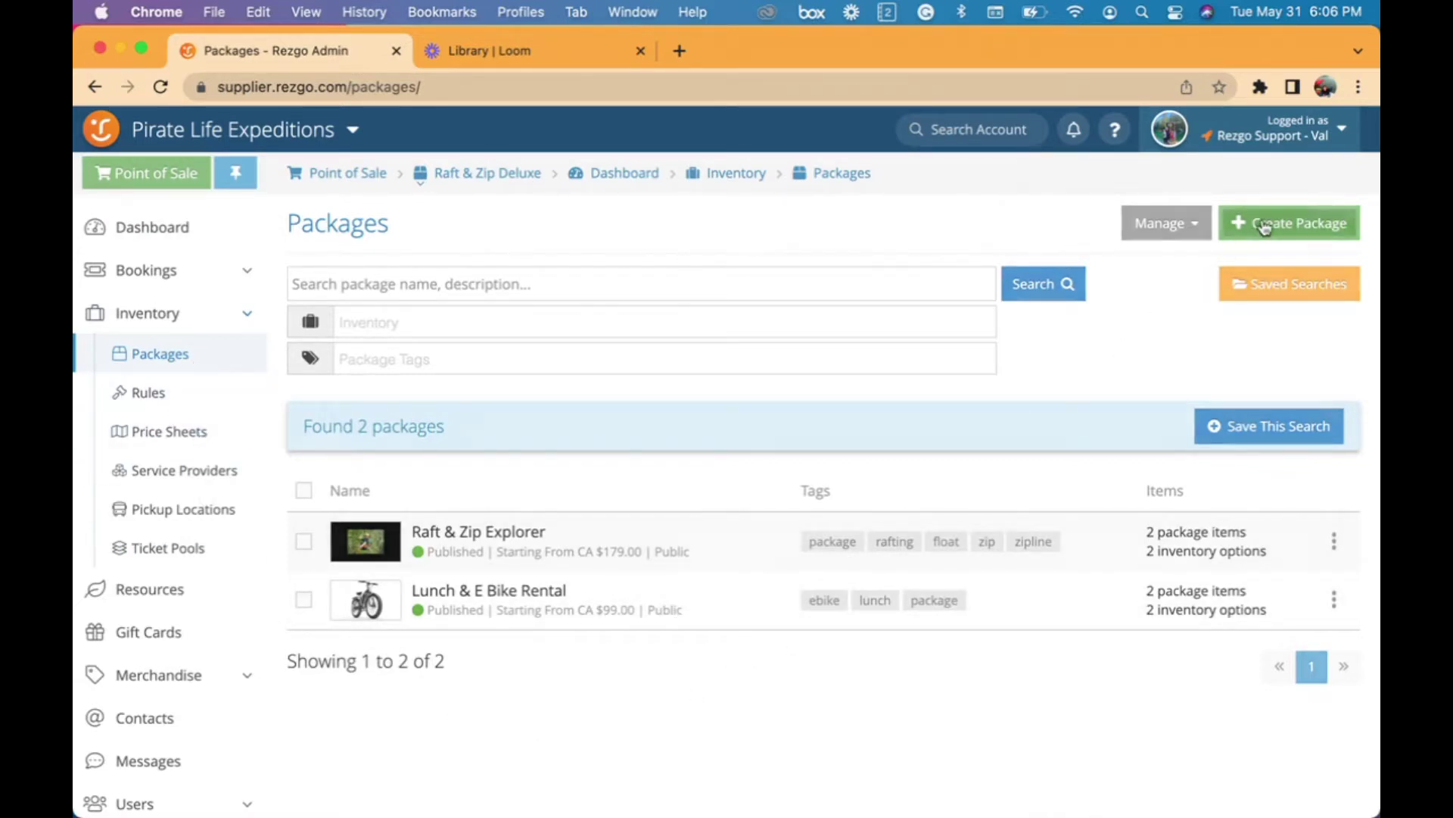
click(753, 281)
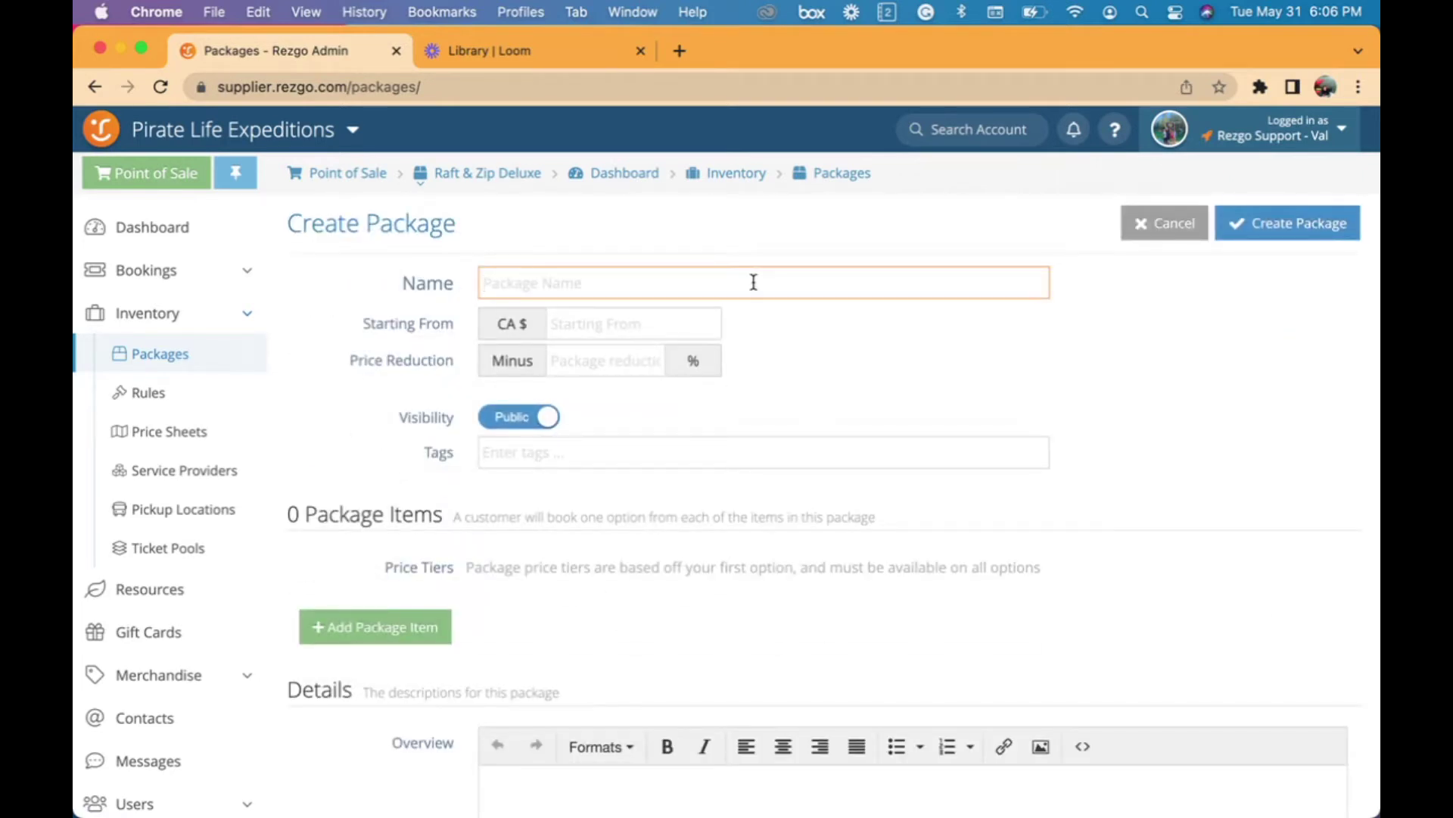
text(Raft & Zip Deluxe)
click(684, 329)
text(199)
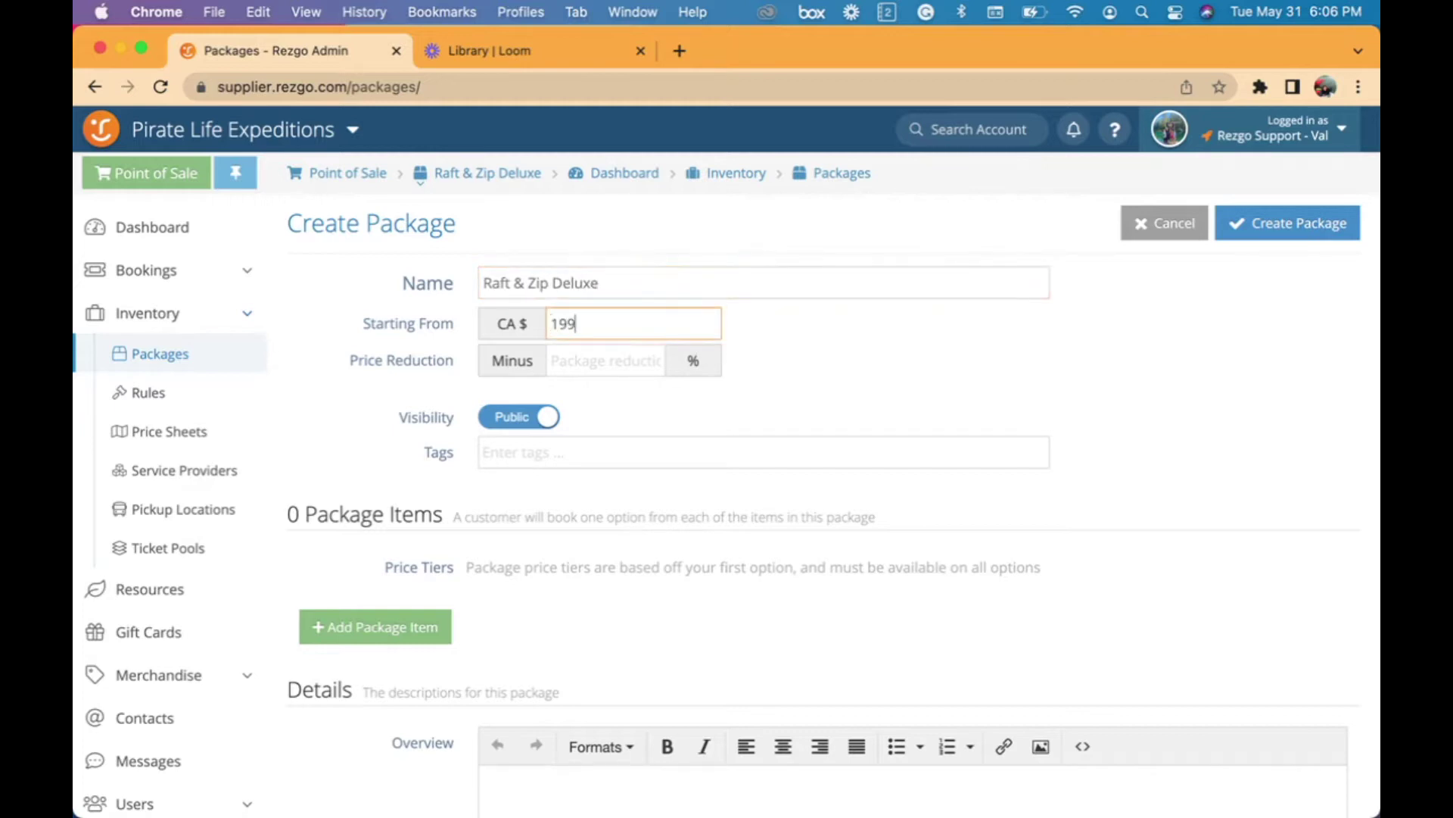
click(633, 357)
text(20)
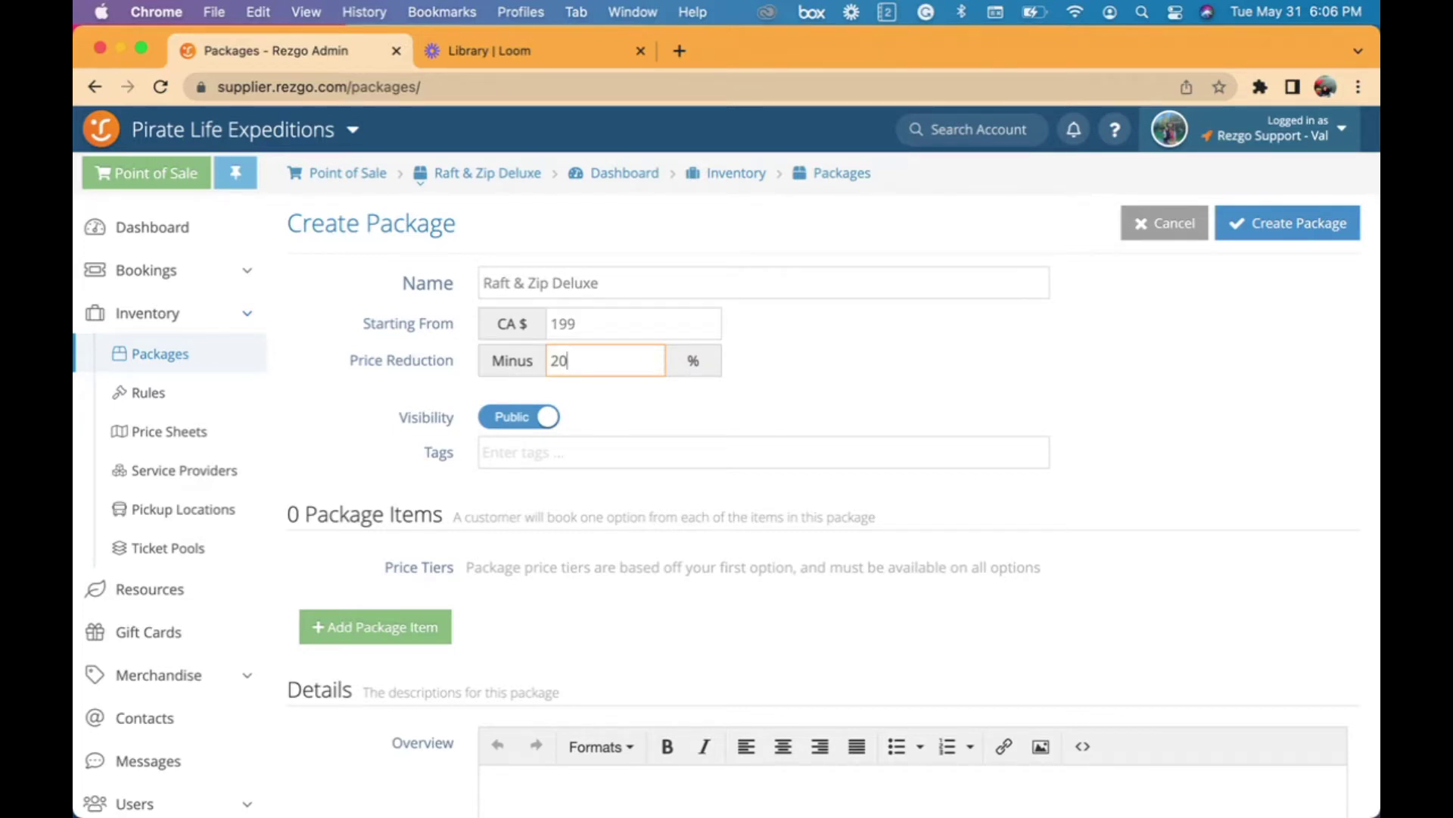
Step: Tag the package 'package' and bring up the Add Package Items chooser
click(597, 454)
text(package)
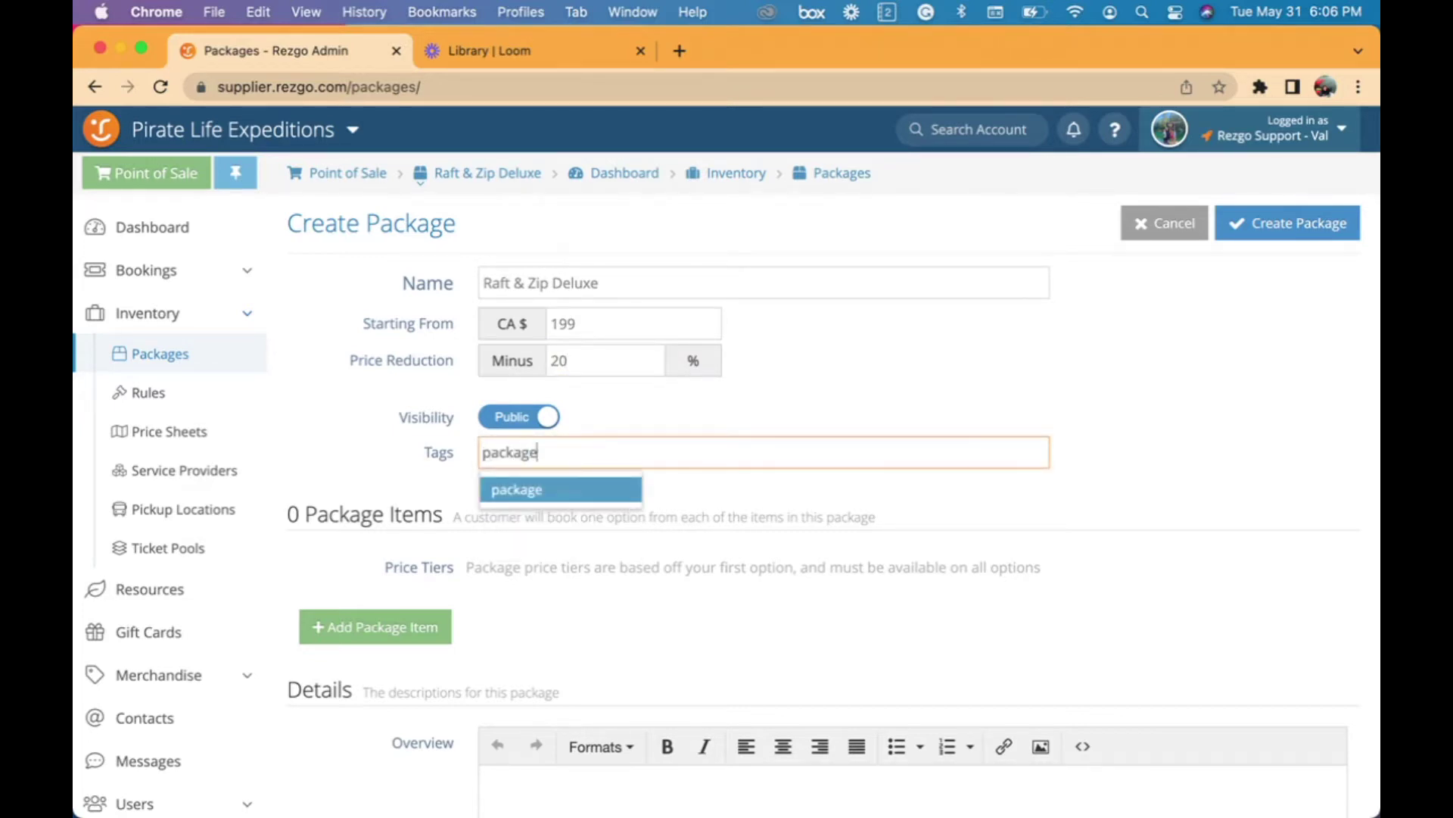
click(576, 493)
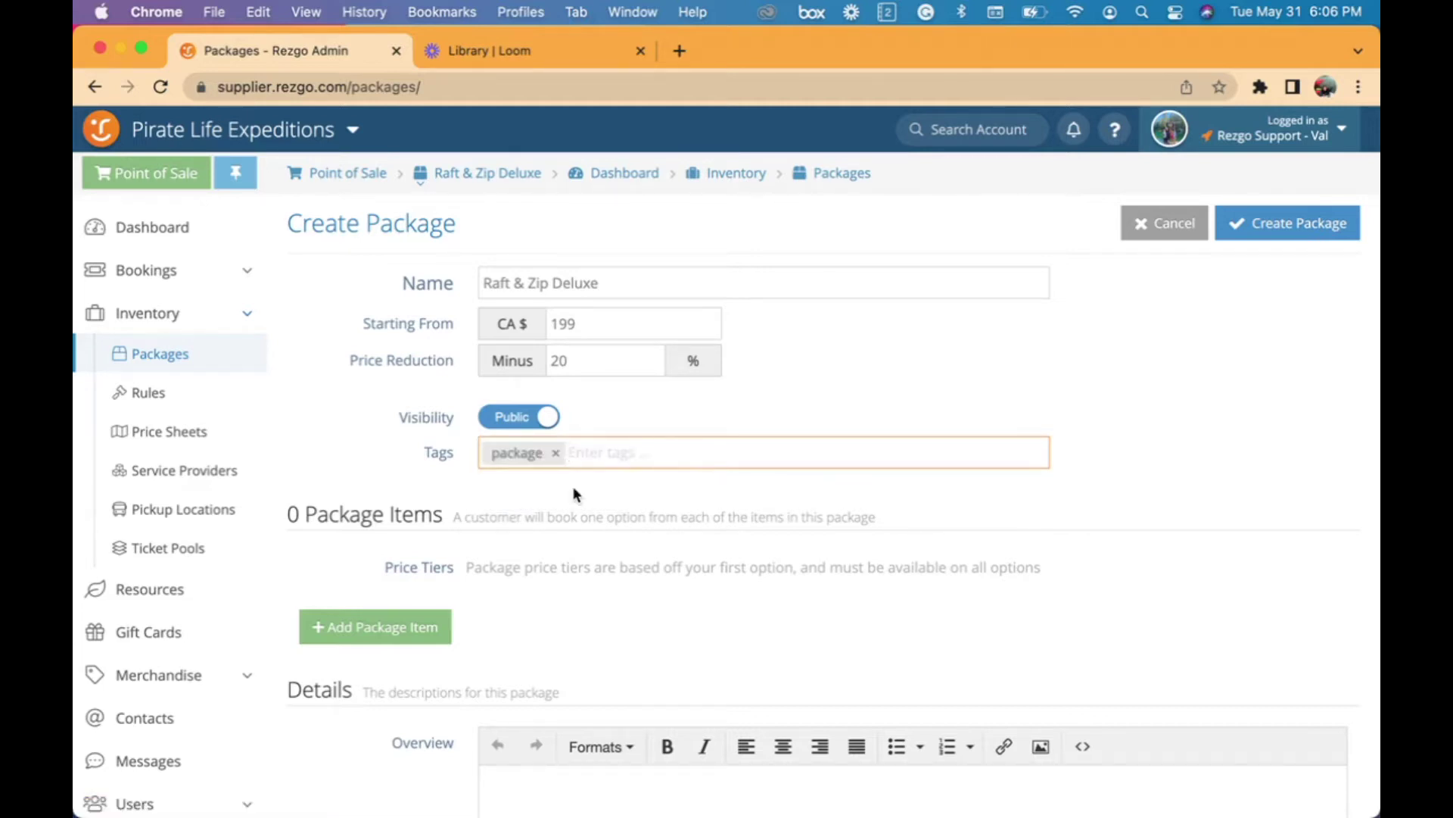
click(375, 627)
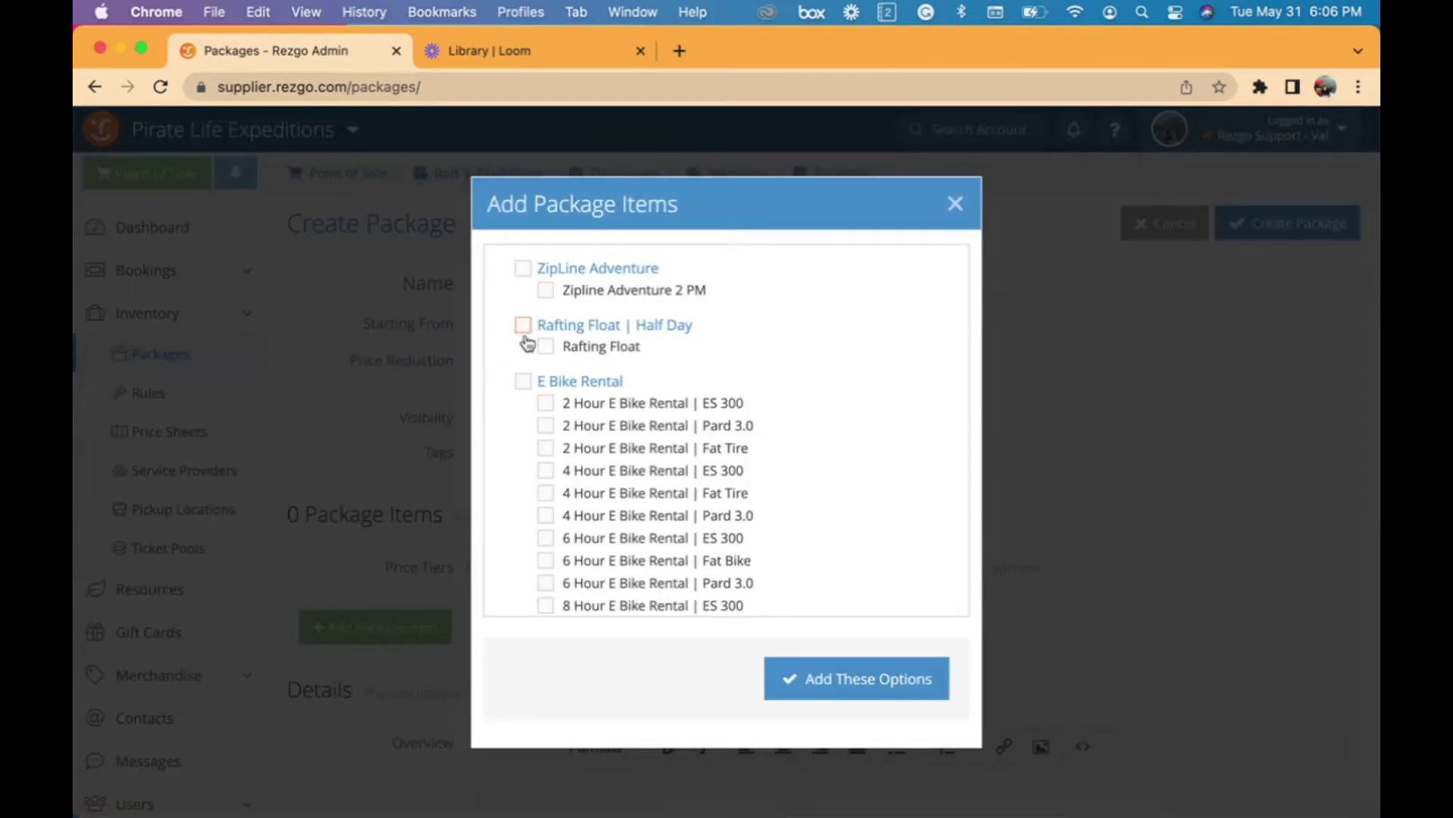
Step: Add Rafting Float | Half Day and ZipLine Adventure as the package's two items
click(523, 326)
click(915, 681)
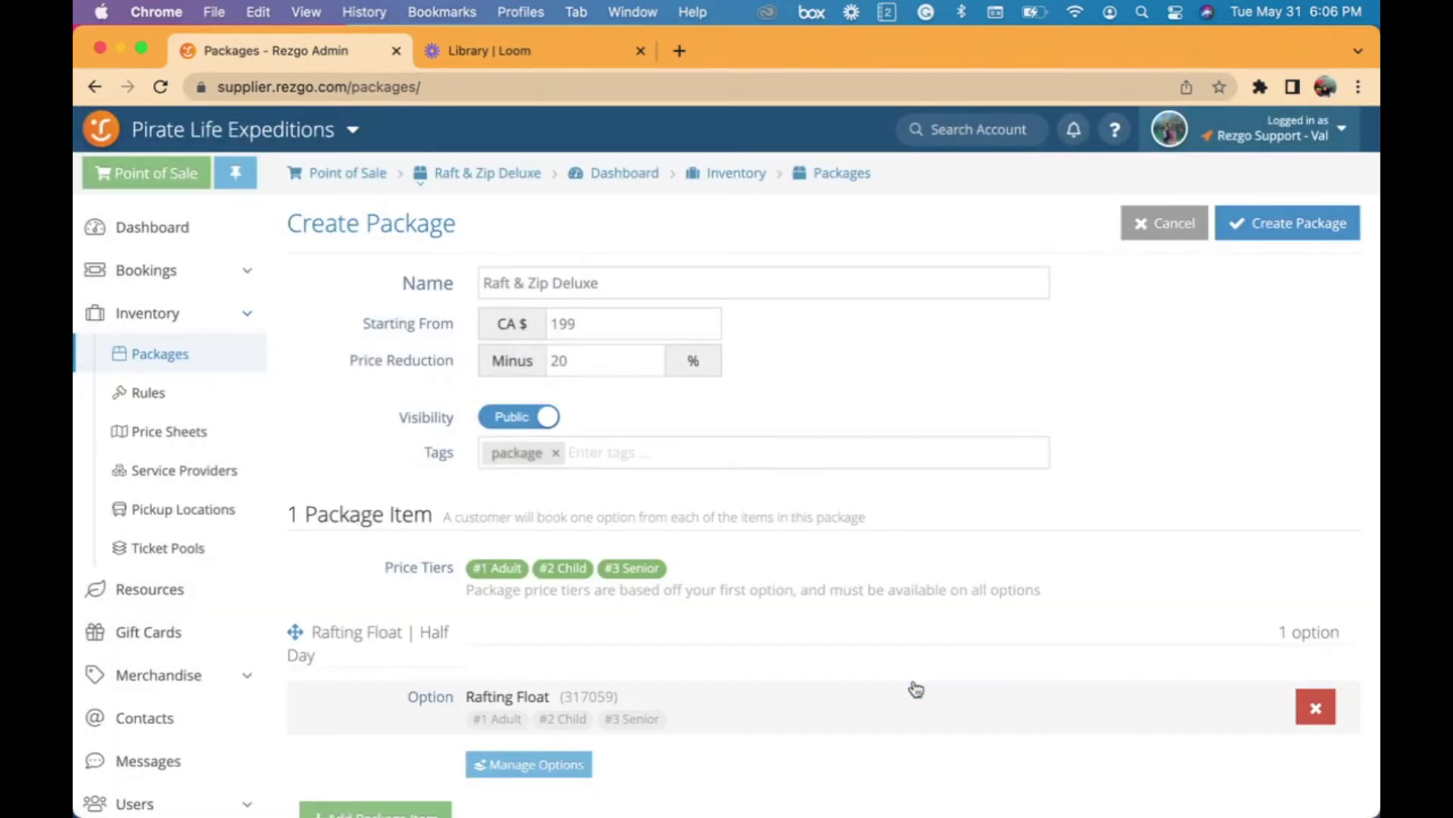
scroll(625, 689, down, 3)
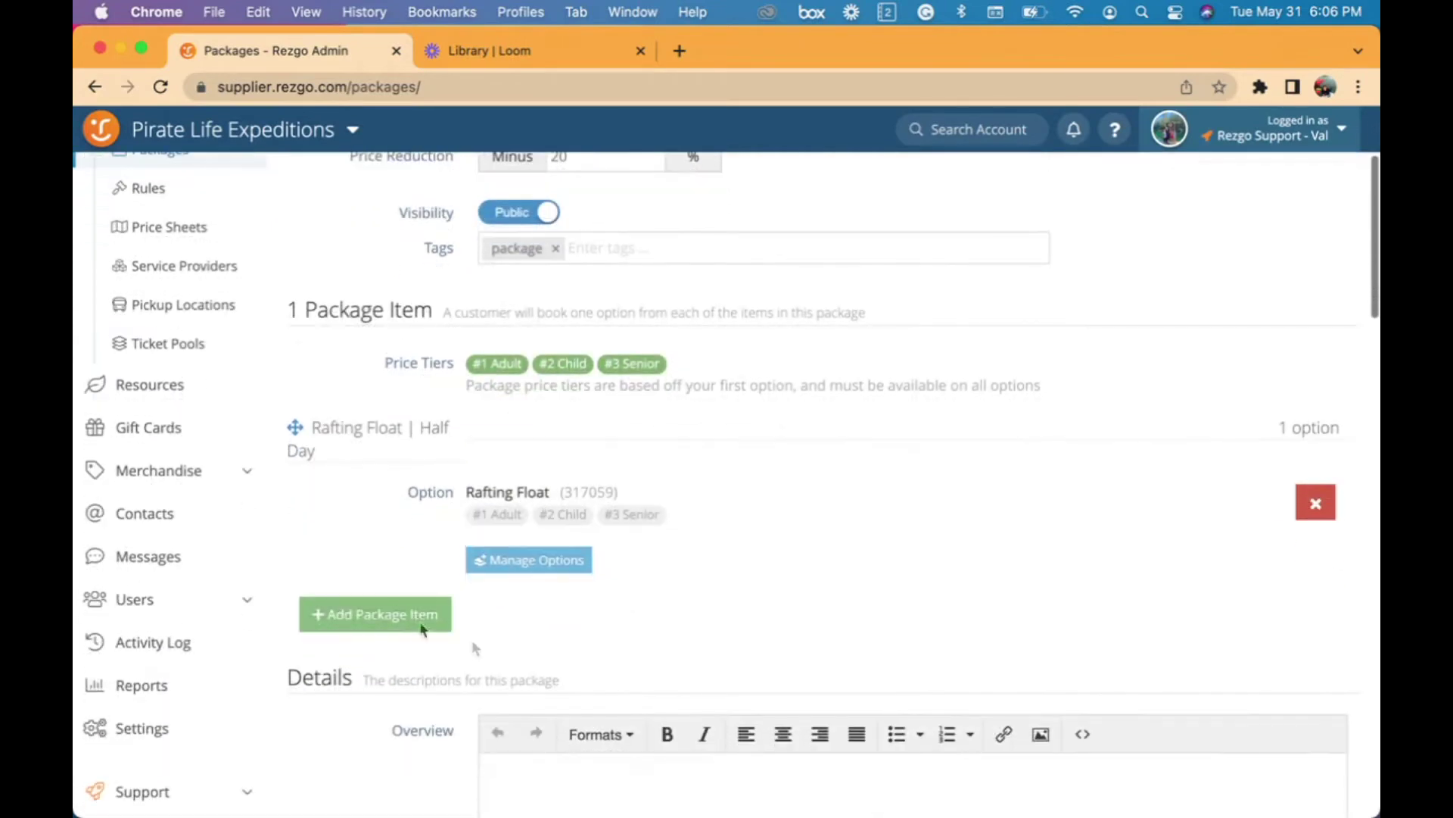
click(373, 613)
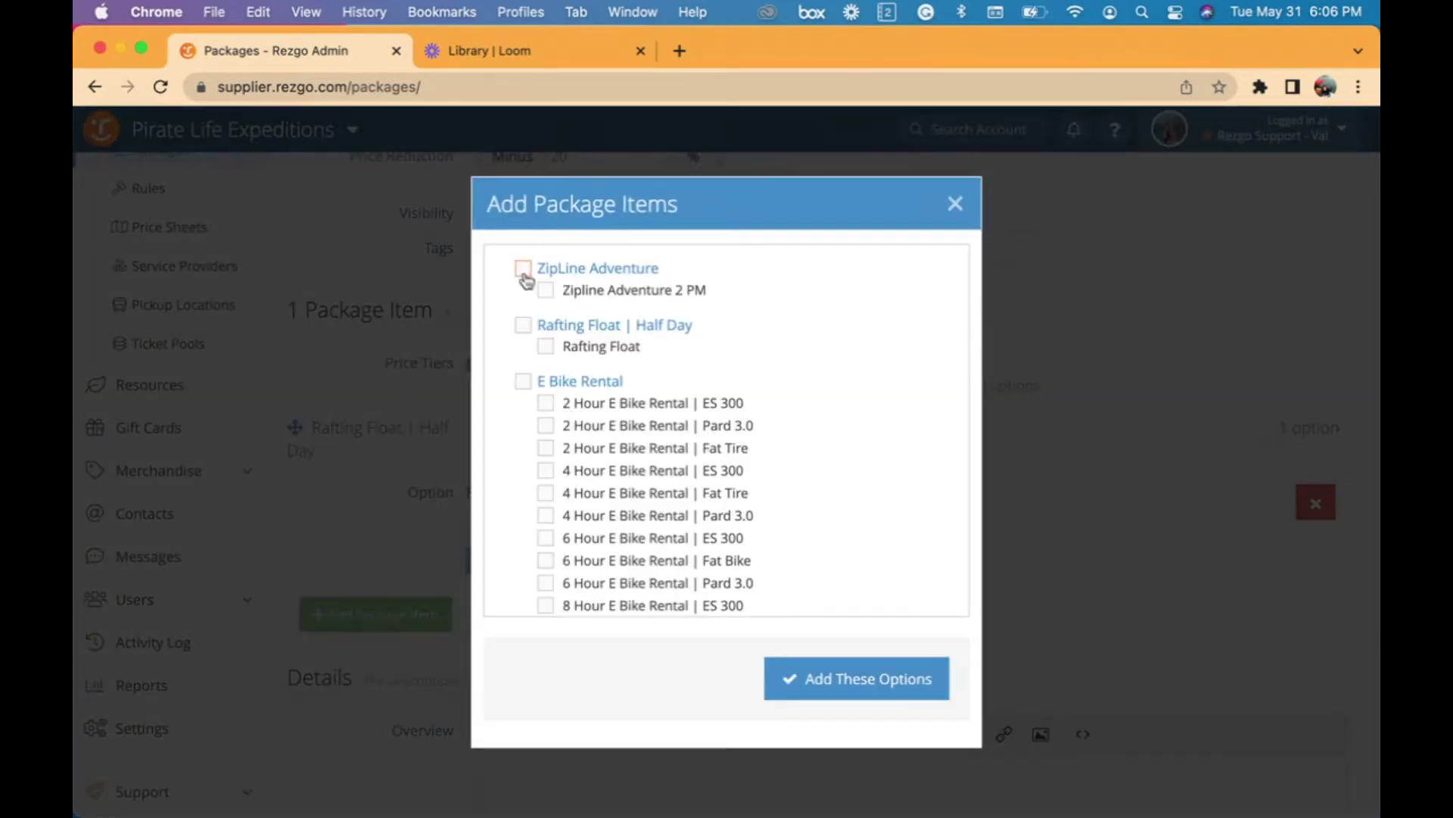
click(523, 270)
click(851, 679)
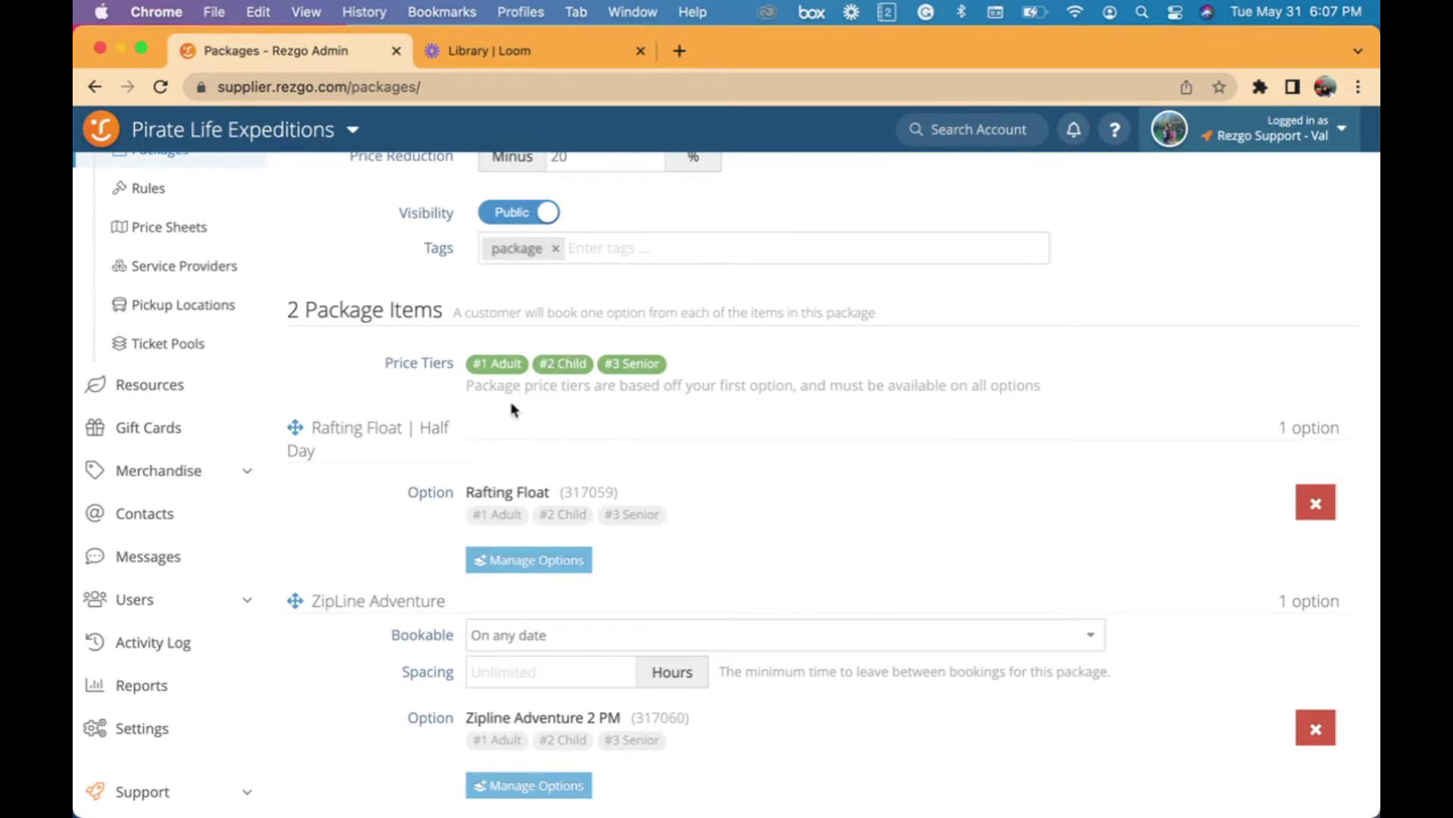
scroll(511, 408, down, 5)
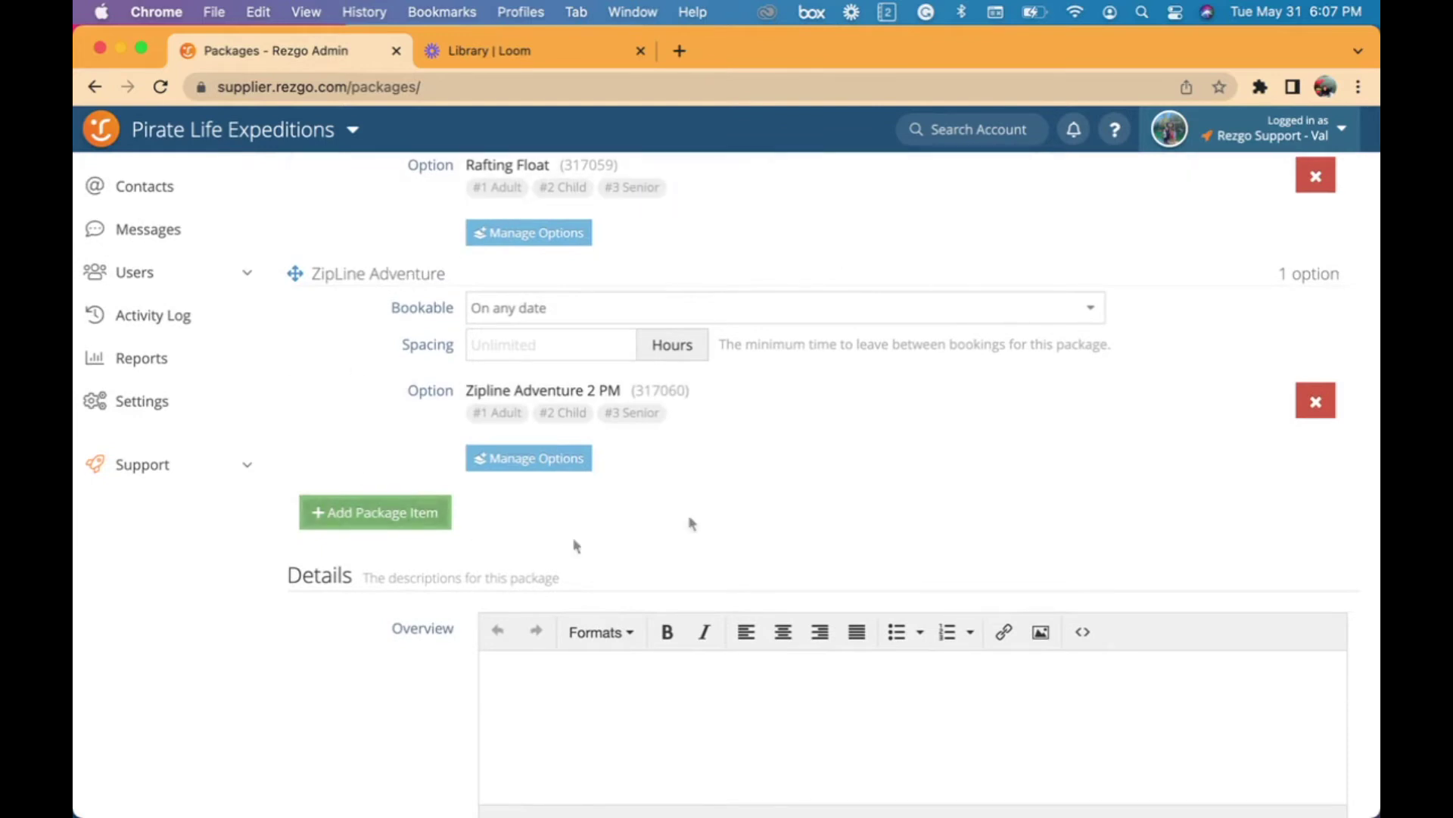
Step: Make ZipLine Adventure bookable after the previous item's date, within 1 day, with 2-hour spacing
click(732, 310)
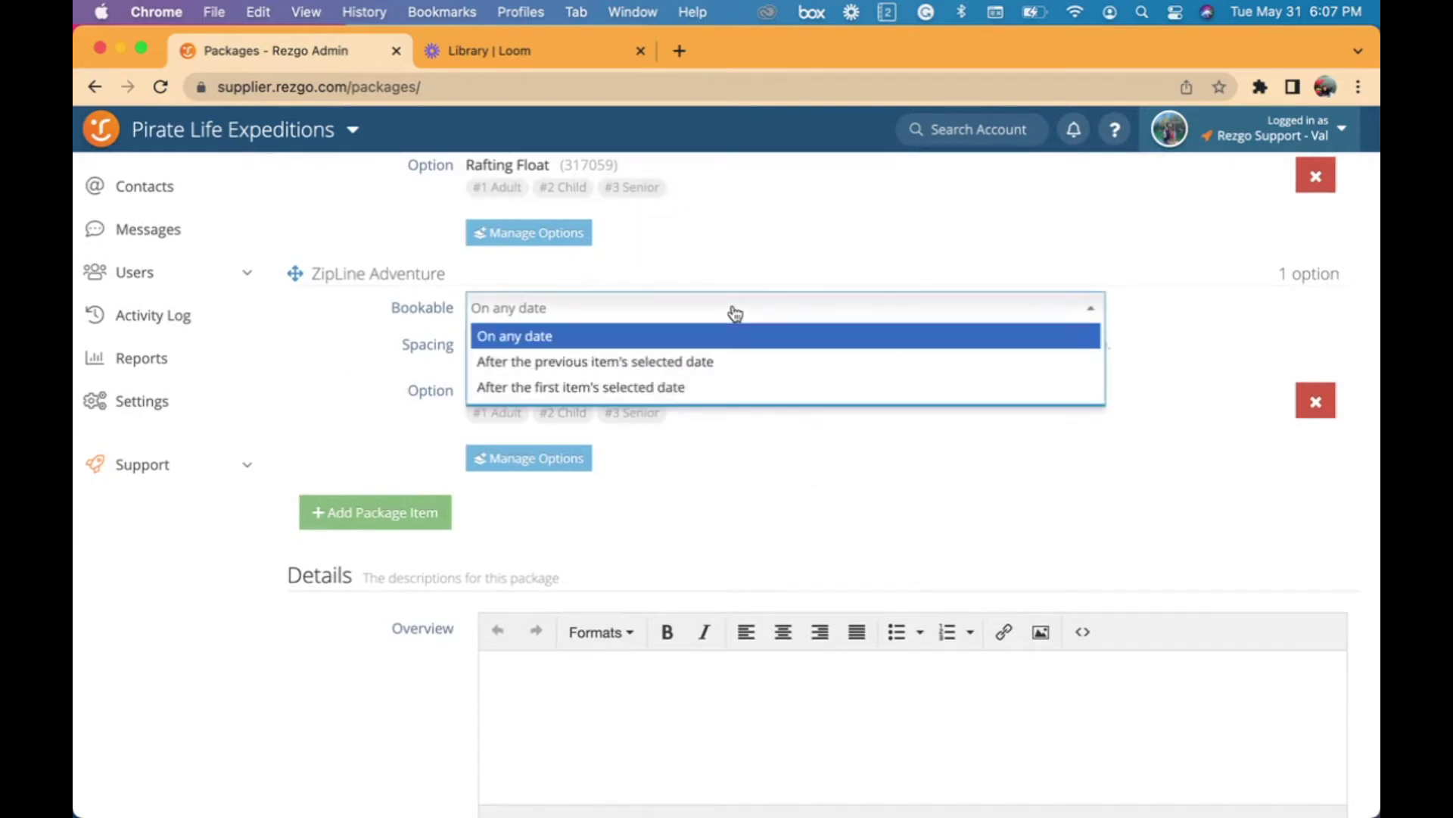
click(691, 370)
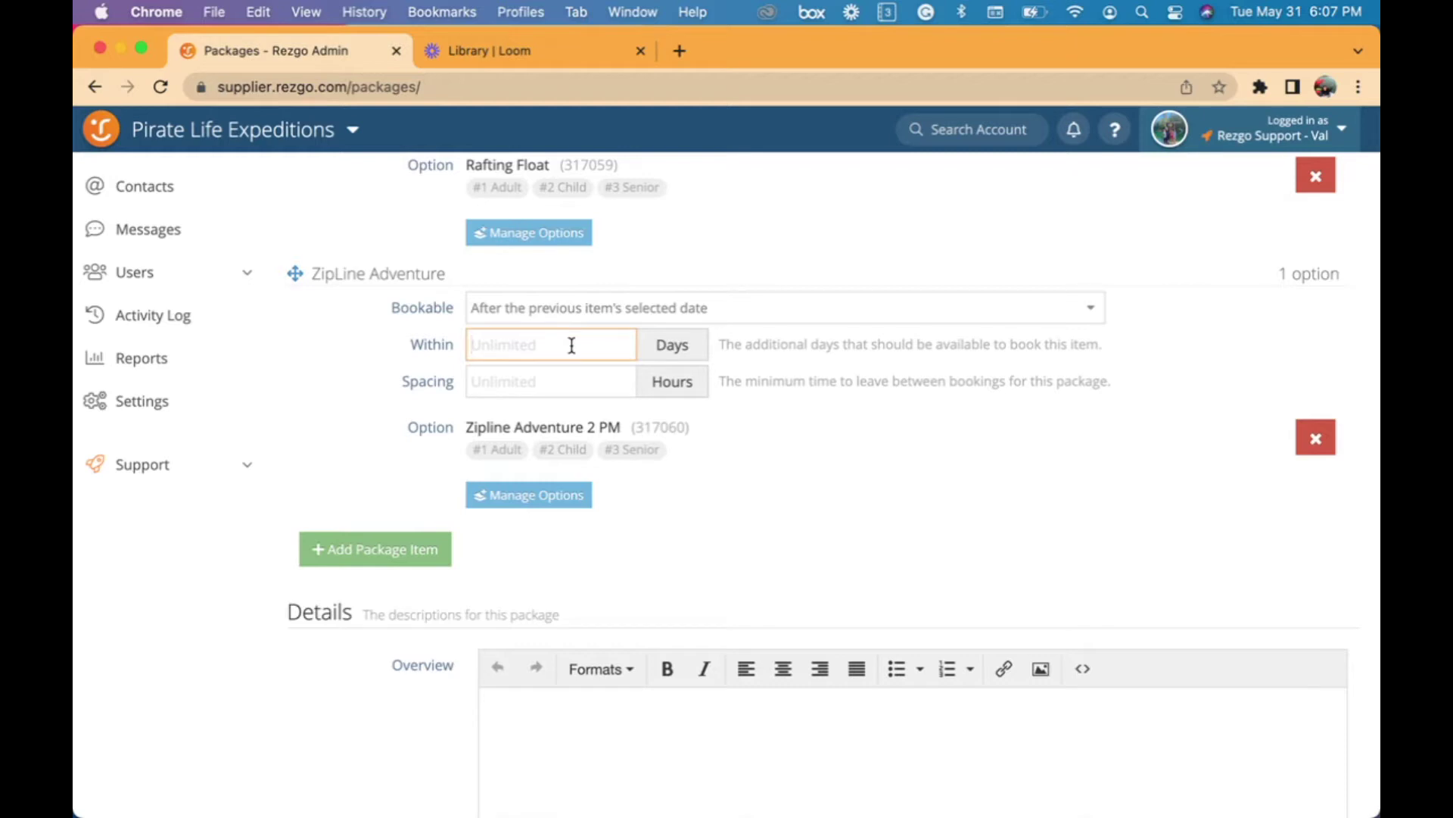
text(1)
click(539, 383)
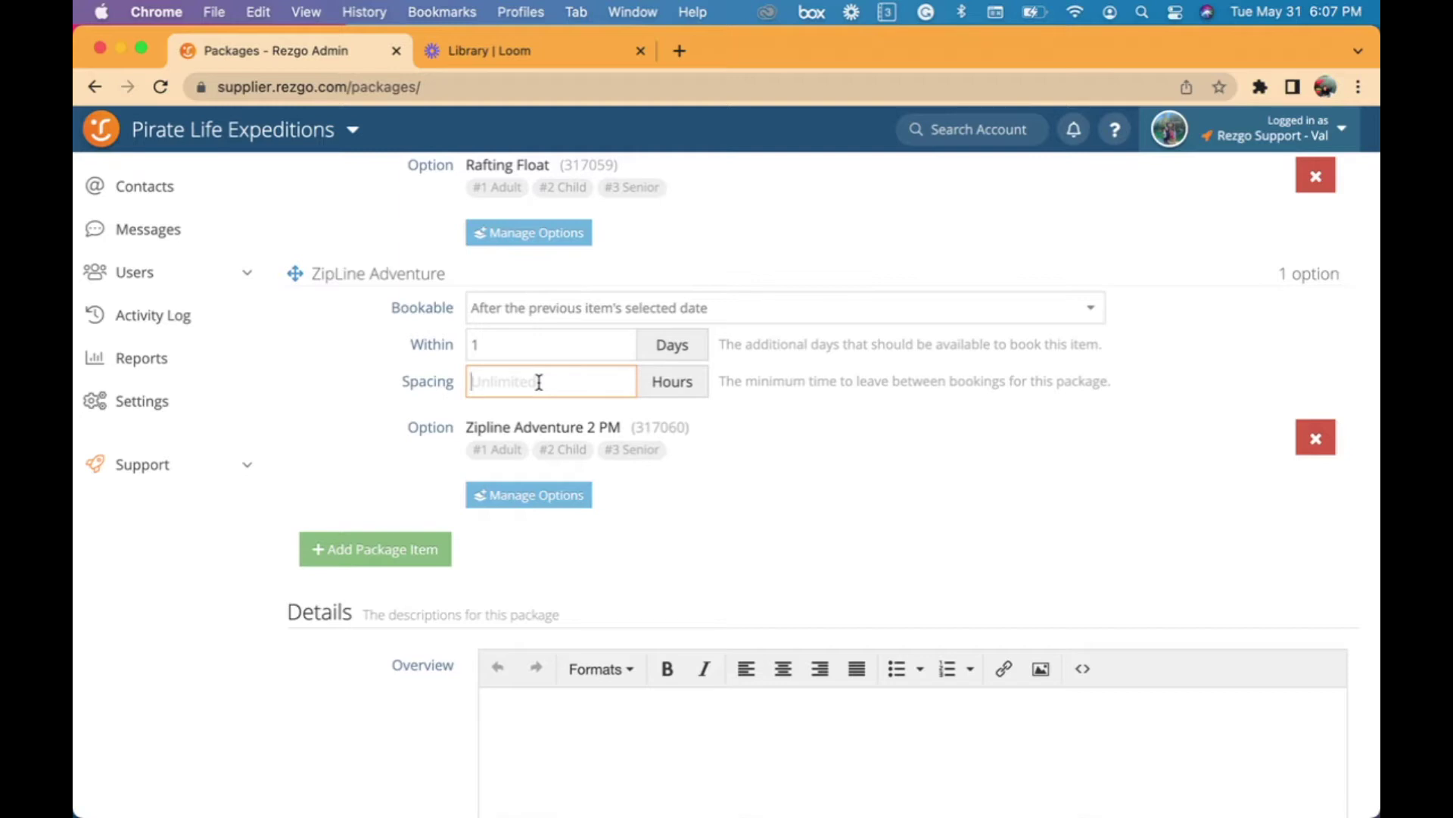
text(2)
click(984, 621)
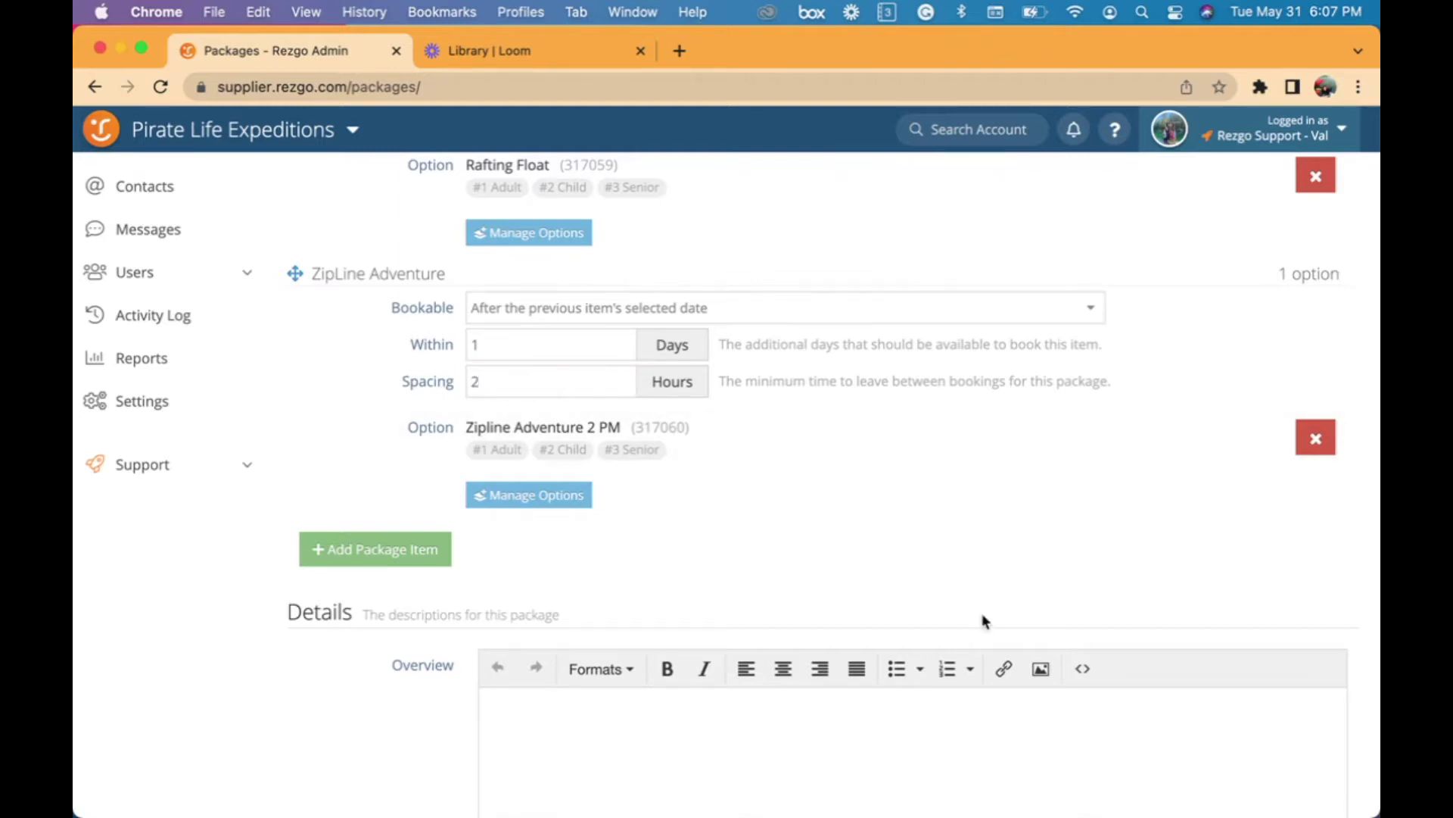
scroll(984, 621, down, 1)
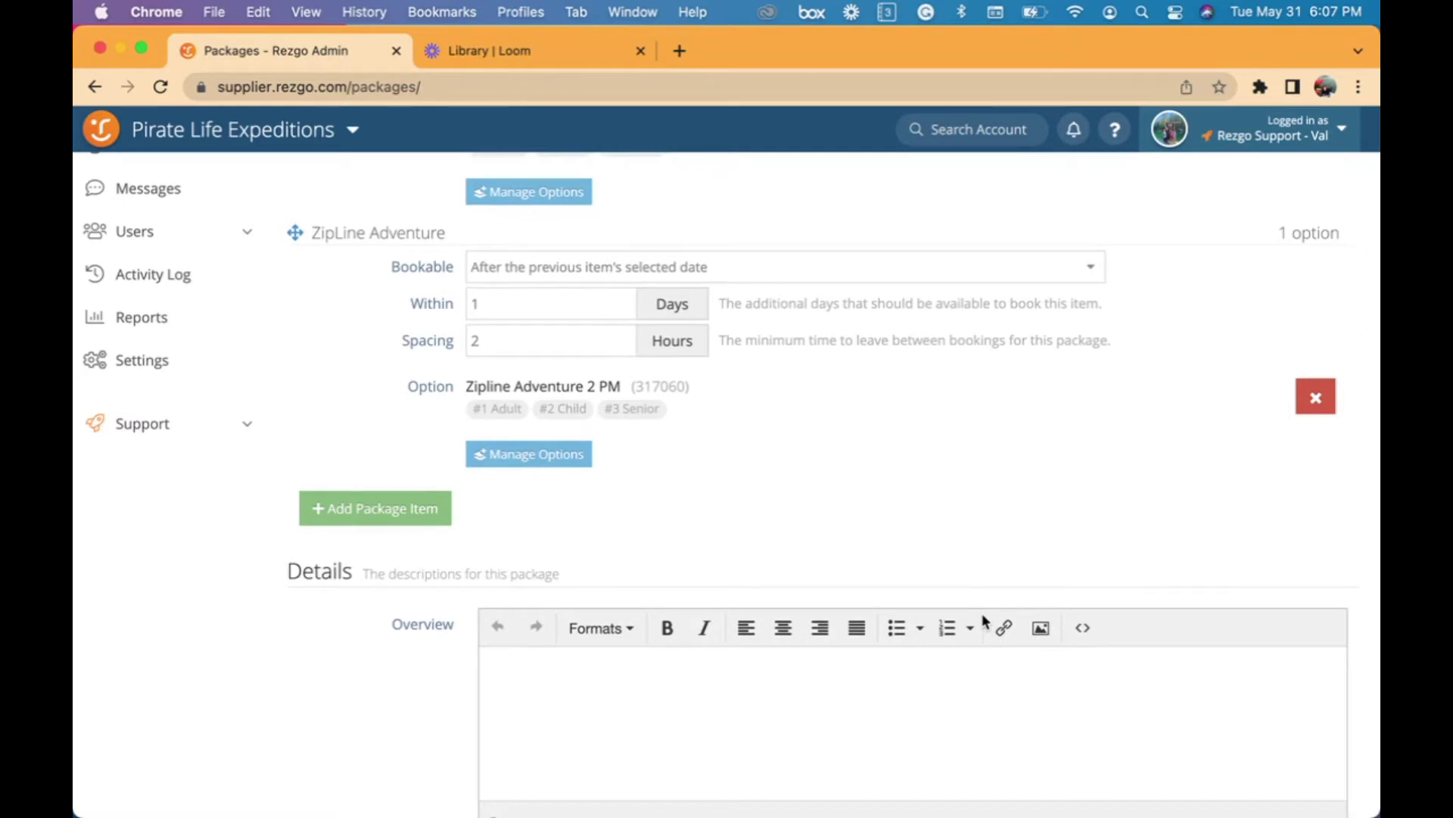
Step: Create the Raft & Zip Deluxe package and return to the top of its details page
scroll(984, 620, down, 1)
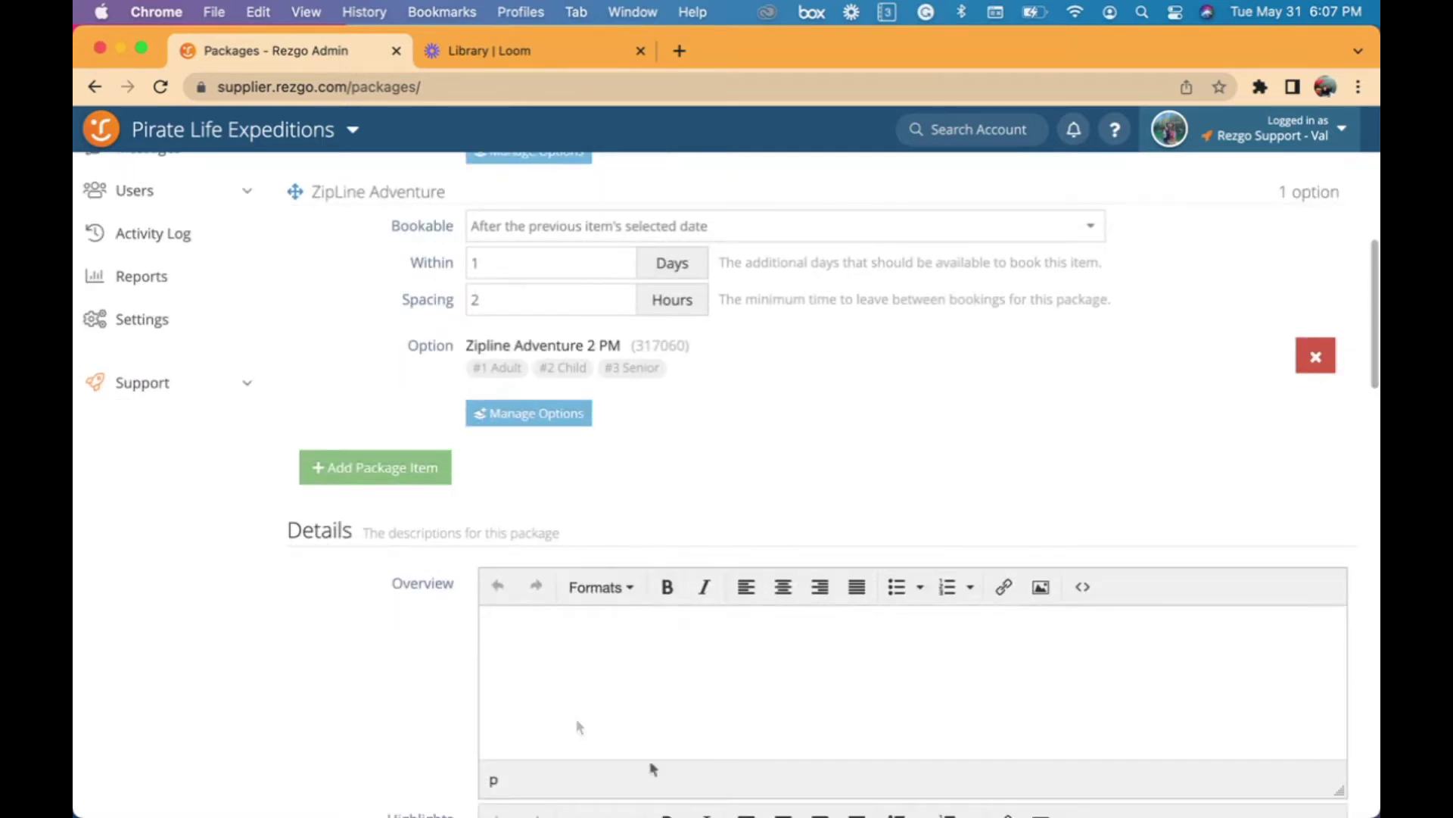
scroll(545, 602, down, 10)
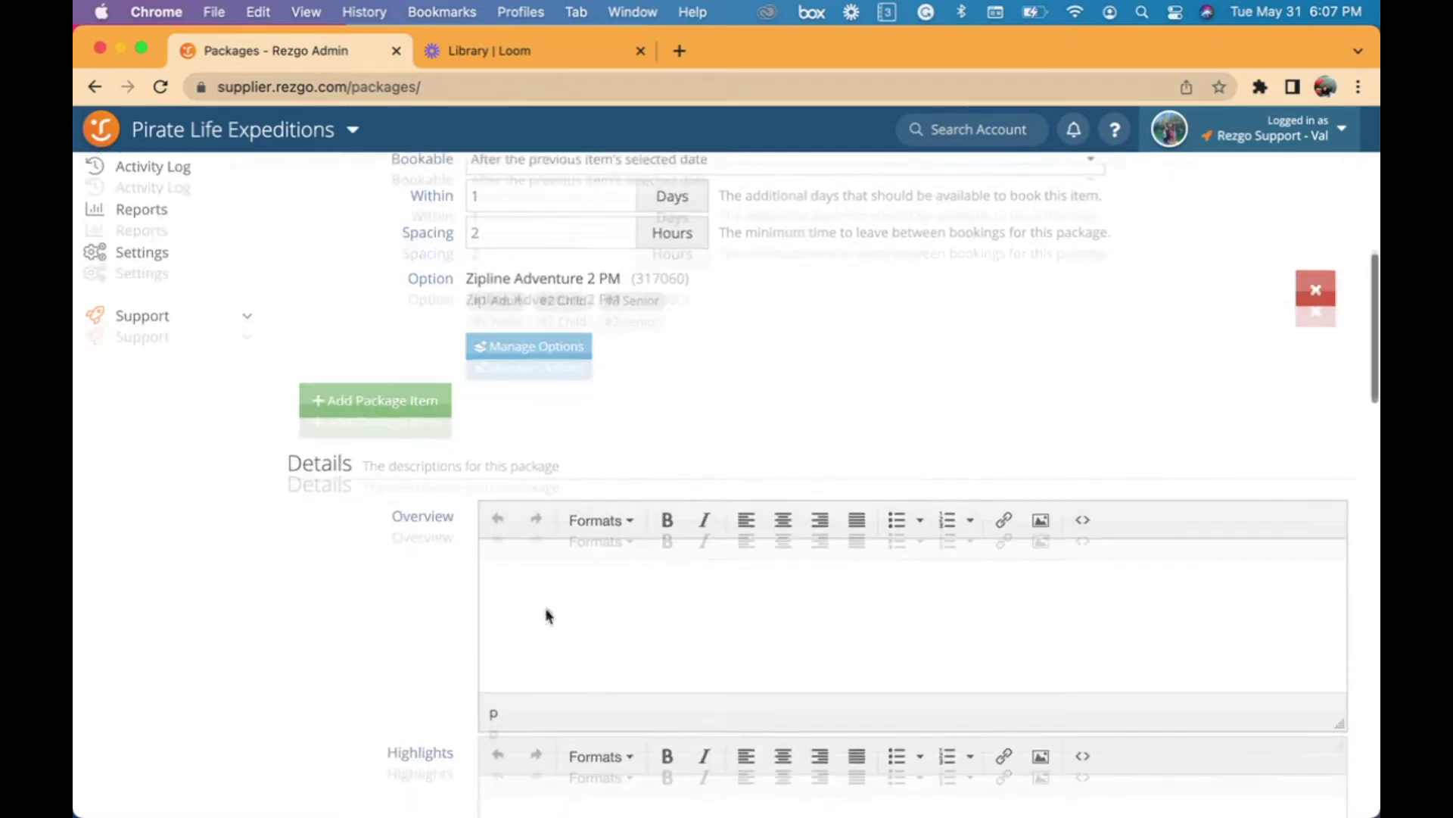
scroll(598, 587, down, 20)
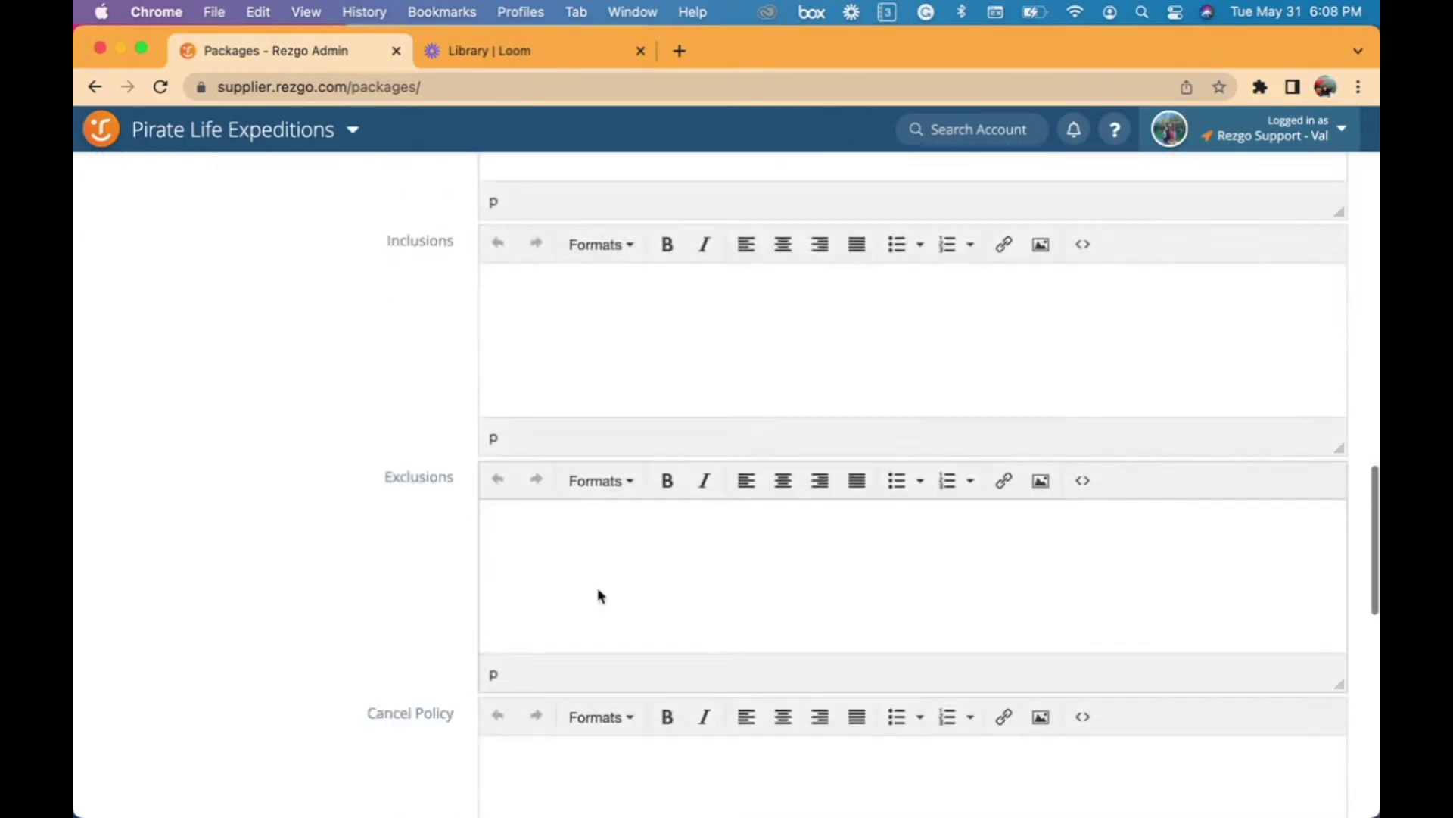
scroll(687, 590, down, 5)
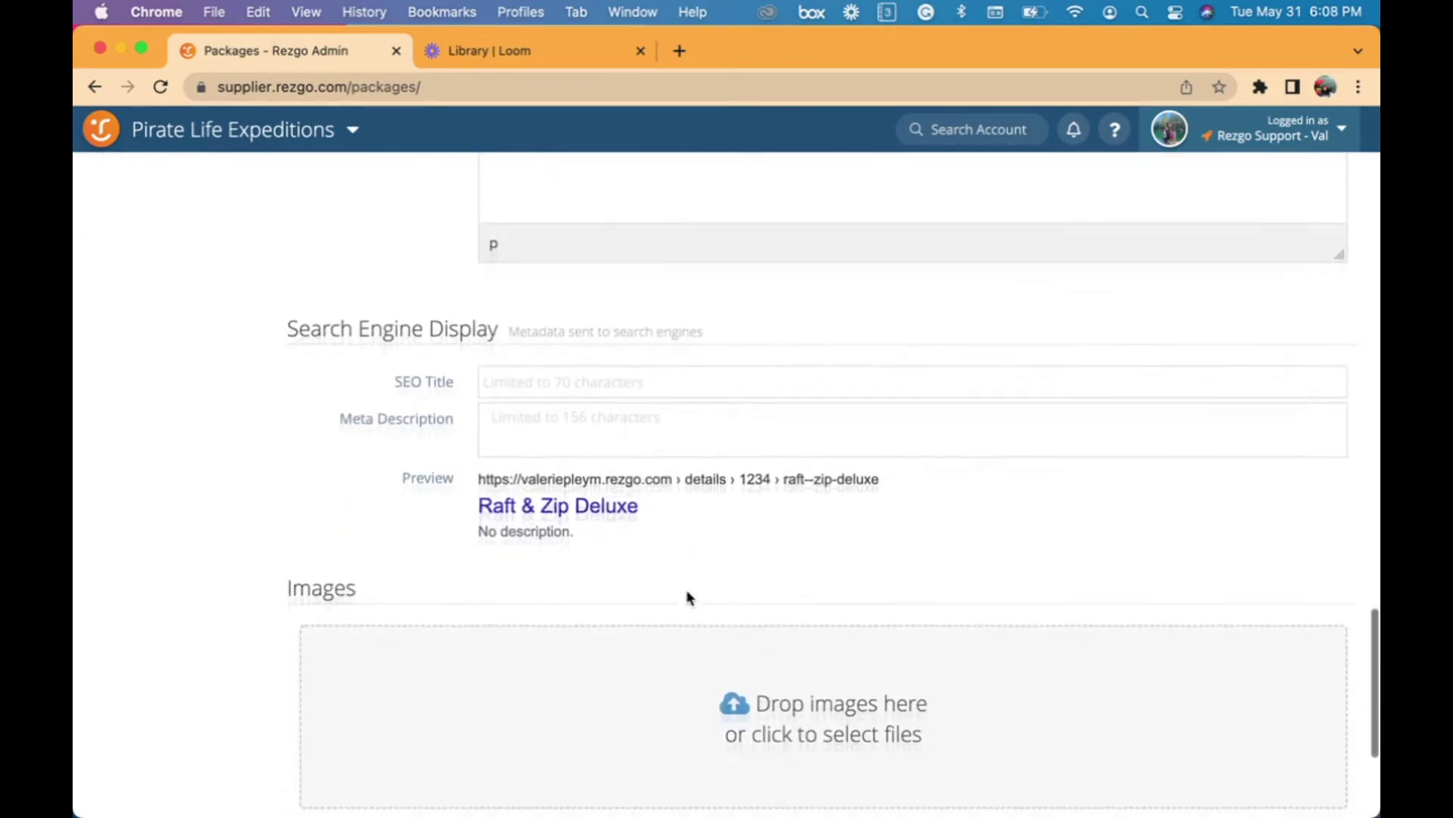
scroll(689, 599, down, 5)
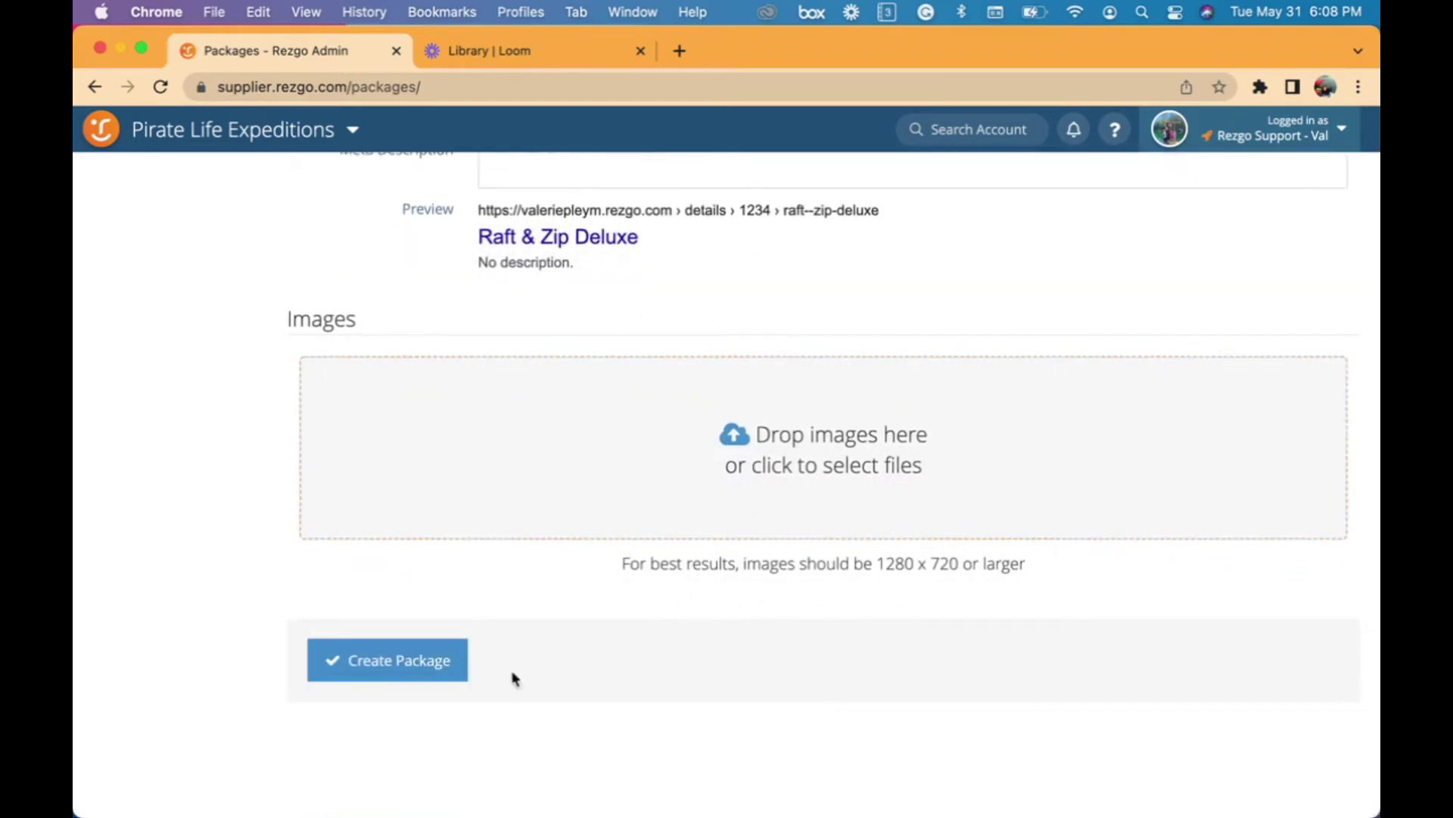
click(333, 663)
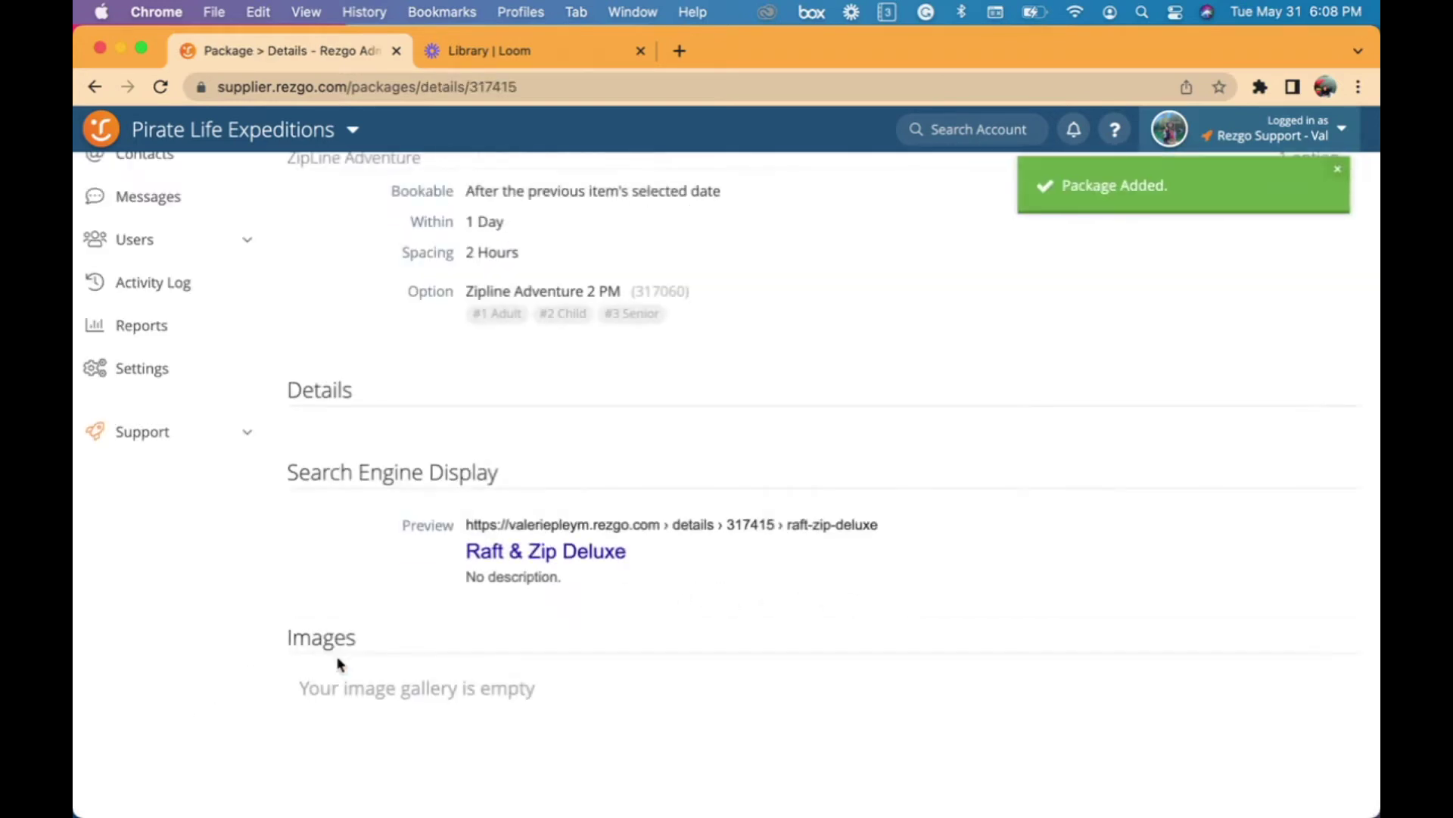
scroll(337, 664, up, 2)
scroll(338, 664, up, 10)
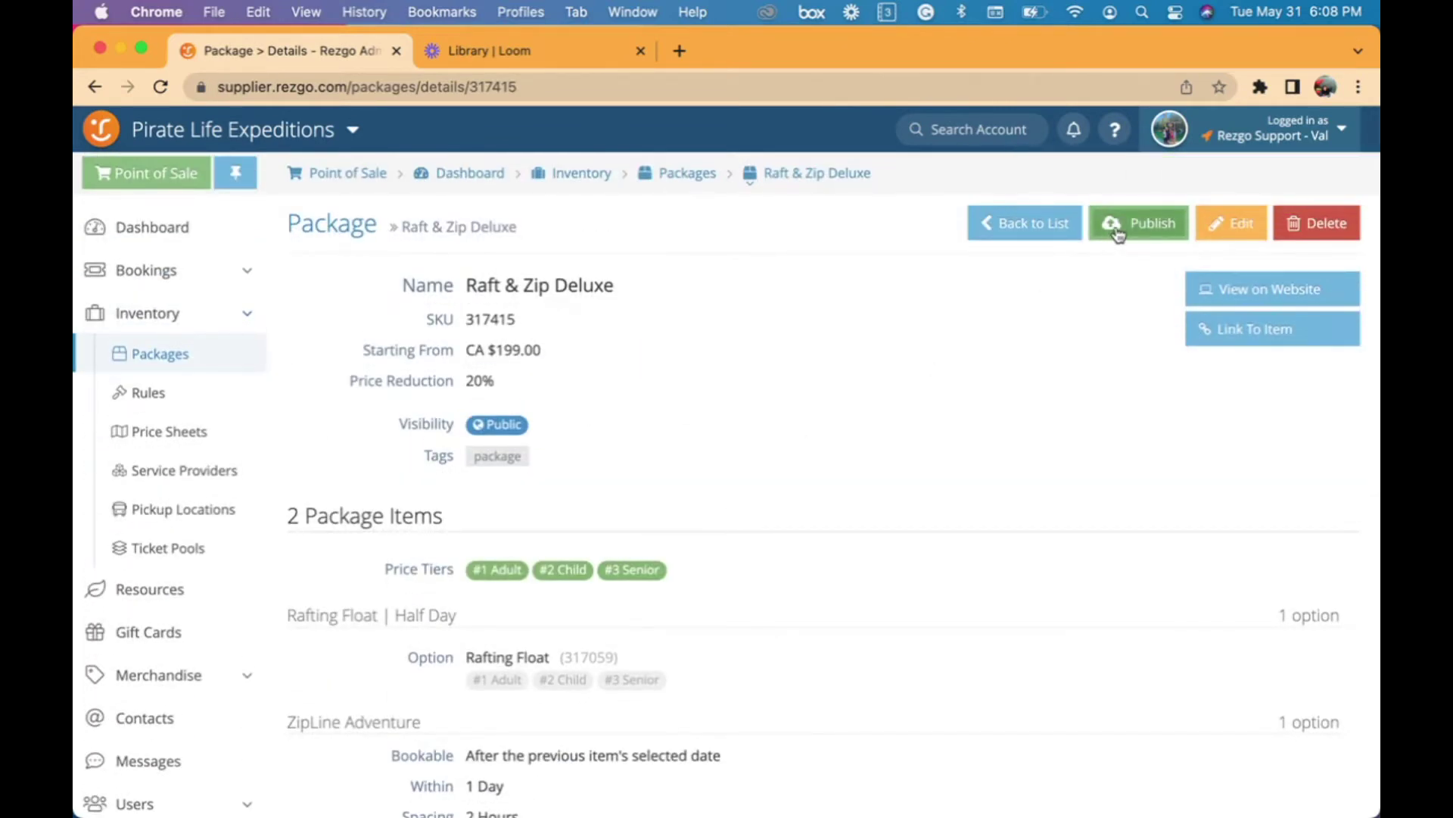
Step: Publish Raft & Zip Deluxe, then view Raft & Zip Explorer on the public website
click(1118, 230)
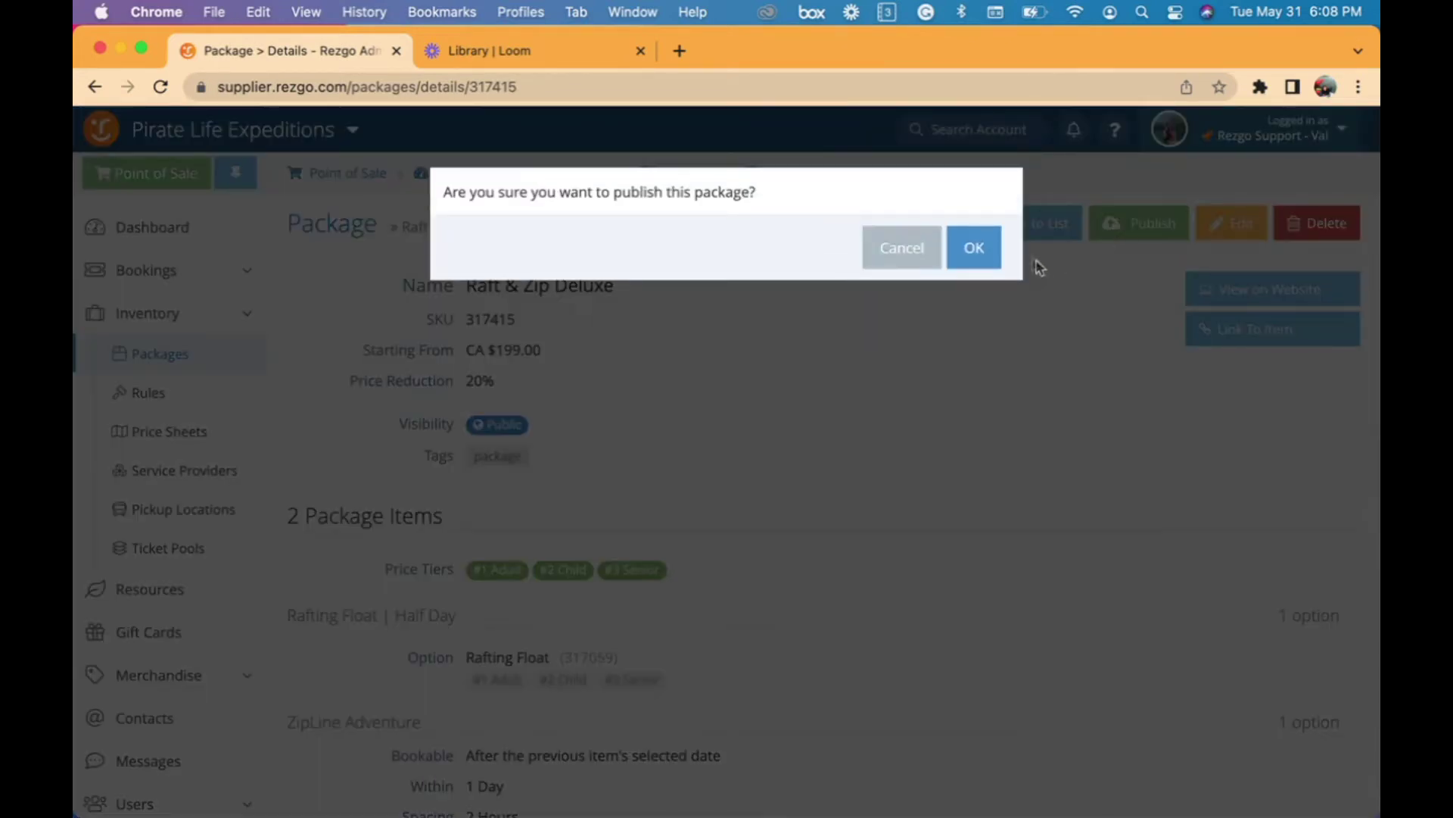
click(992, 254)
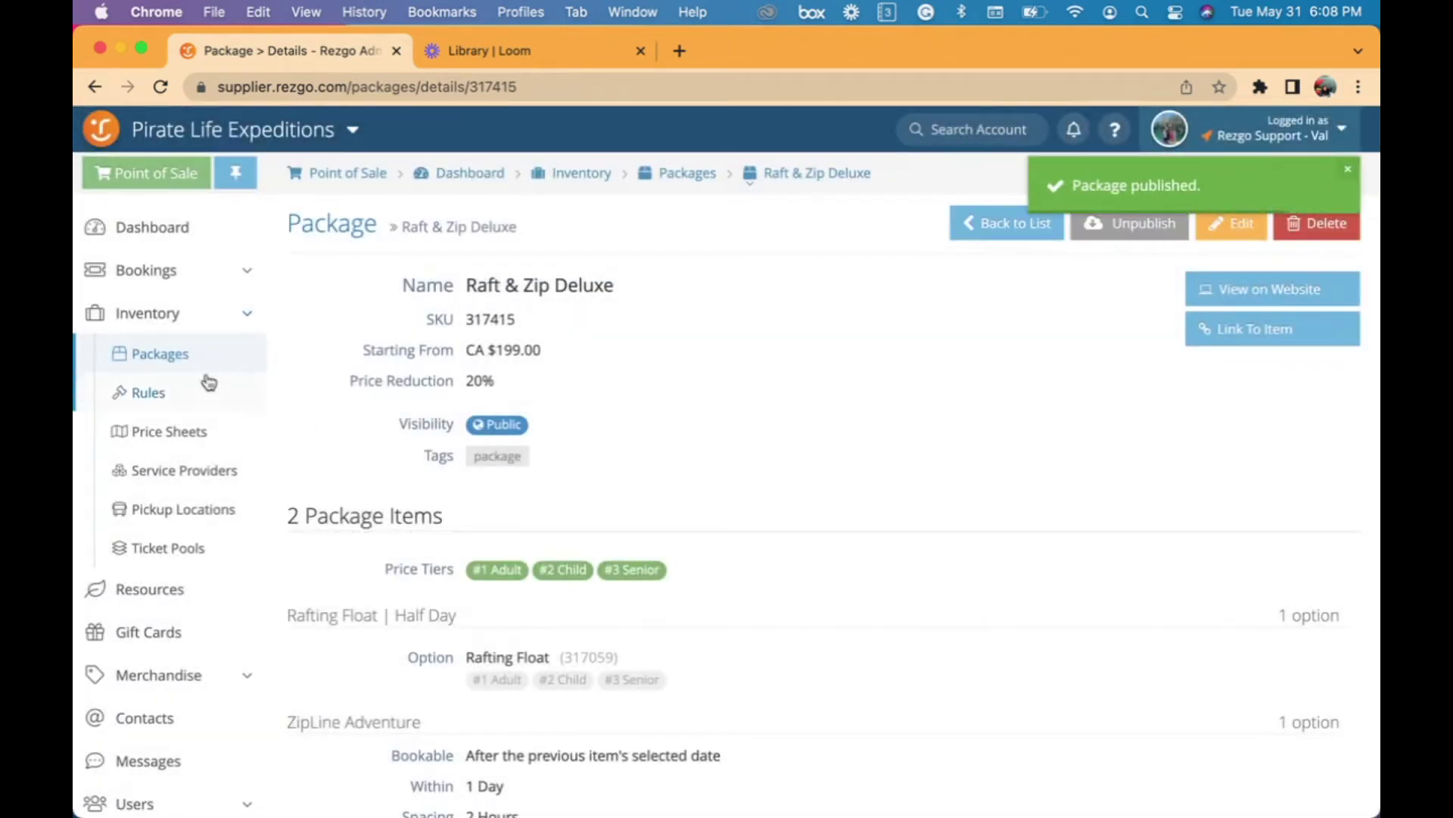
click(215, 364)
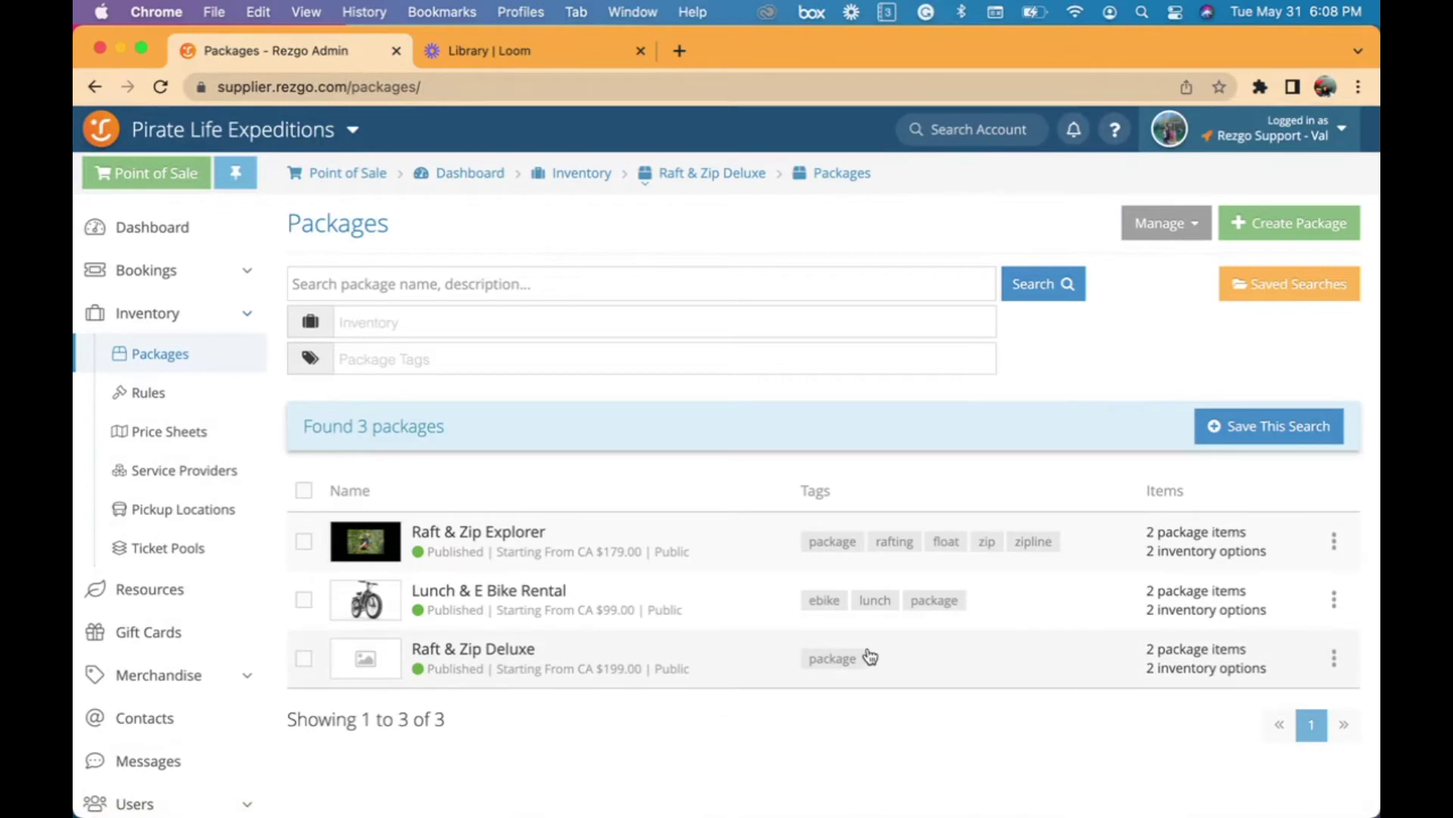
click(1334, 546)
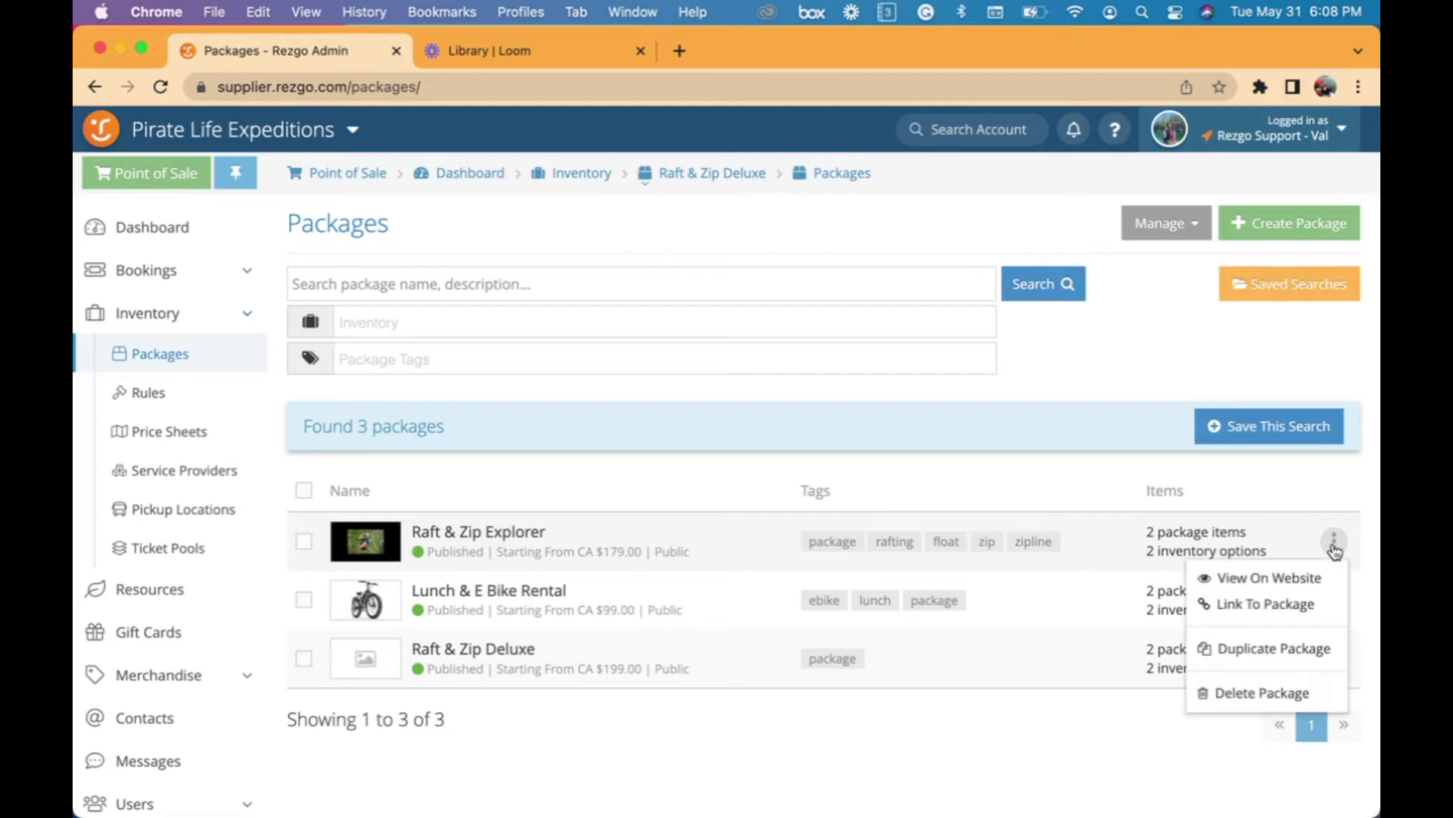
click(1283, 579)
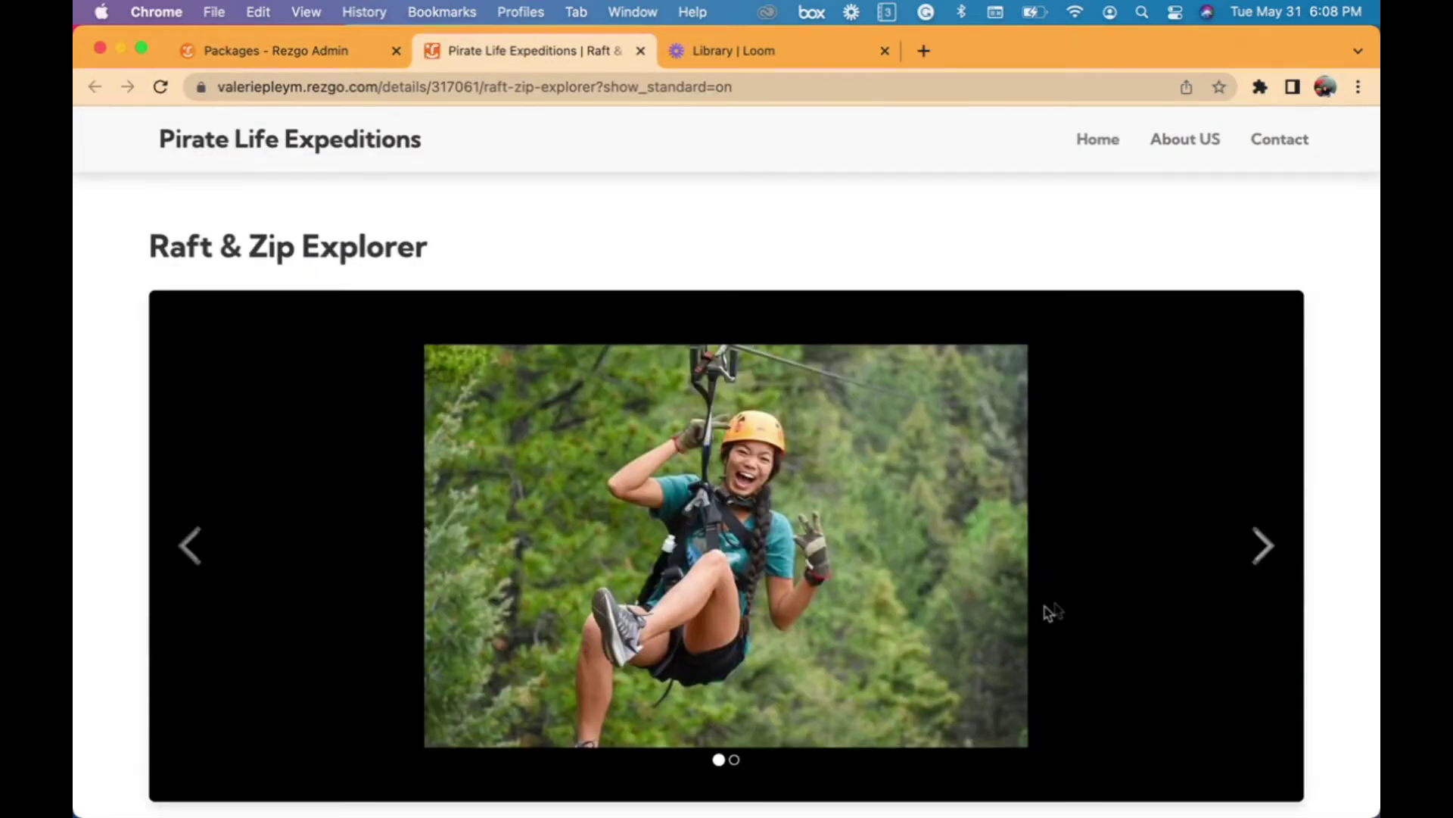
Step: Select 1 adult and 1 child for the Raft & Zip Explorer booking
scroll(1048, 609, down, 2)
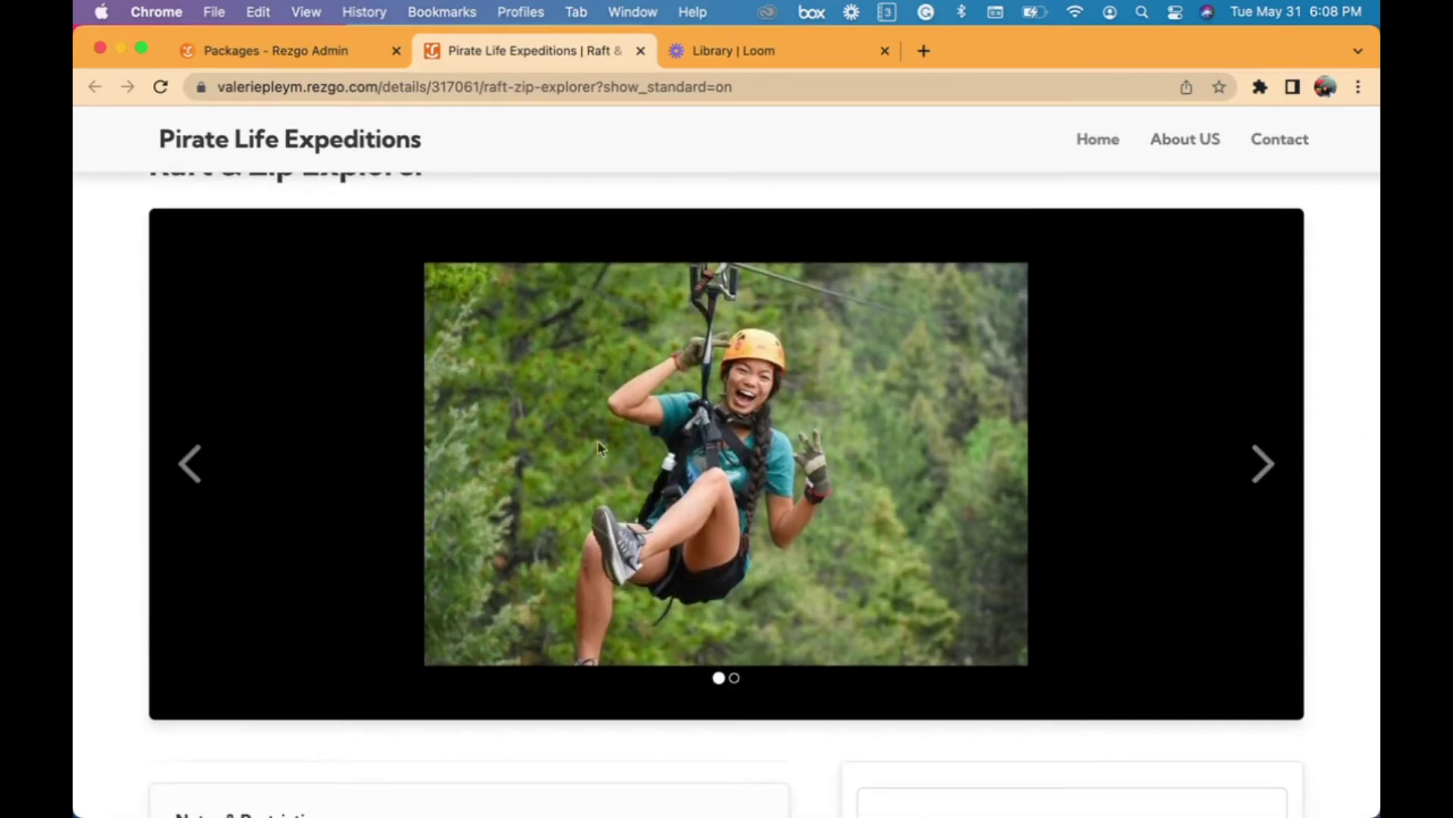
scroll(600, 447, down, 10)
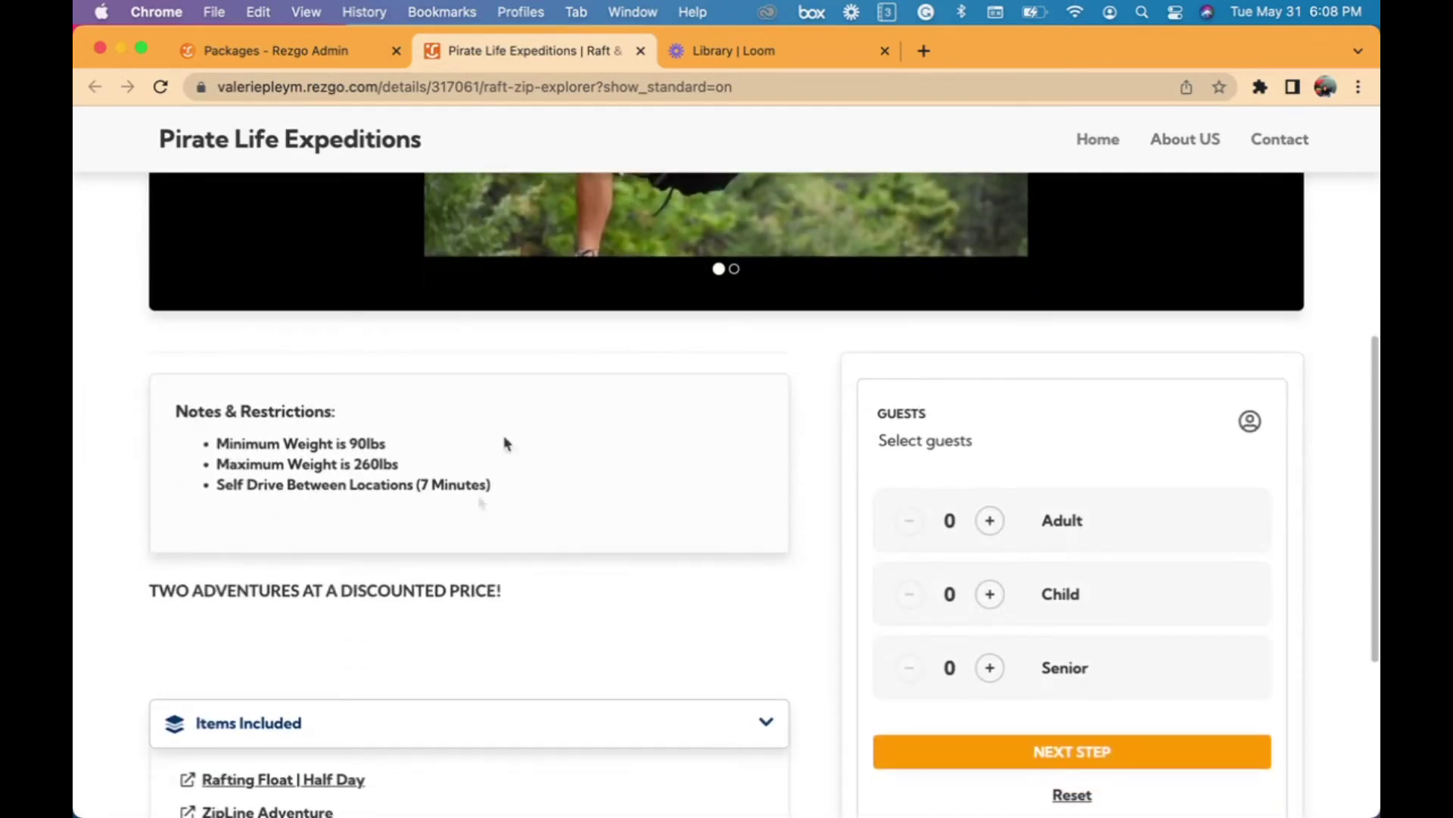
scroll(373, 389, down, 8)
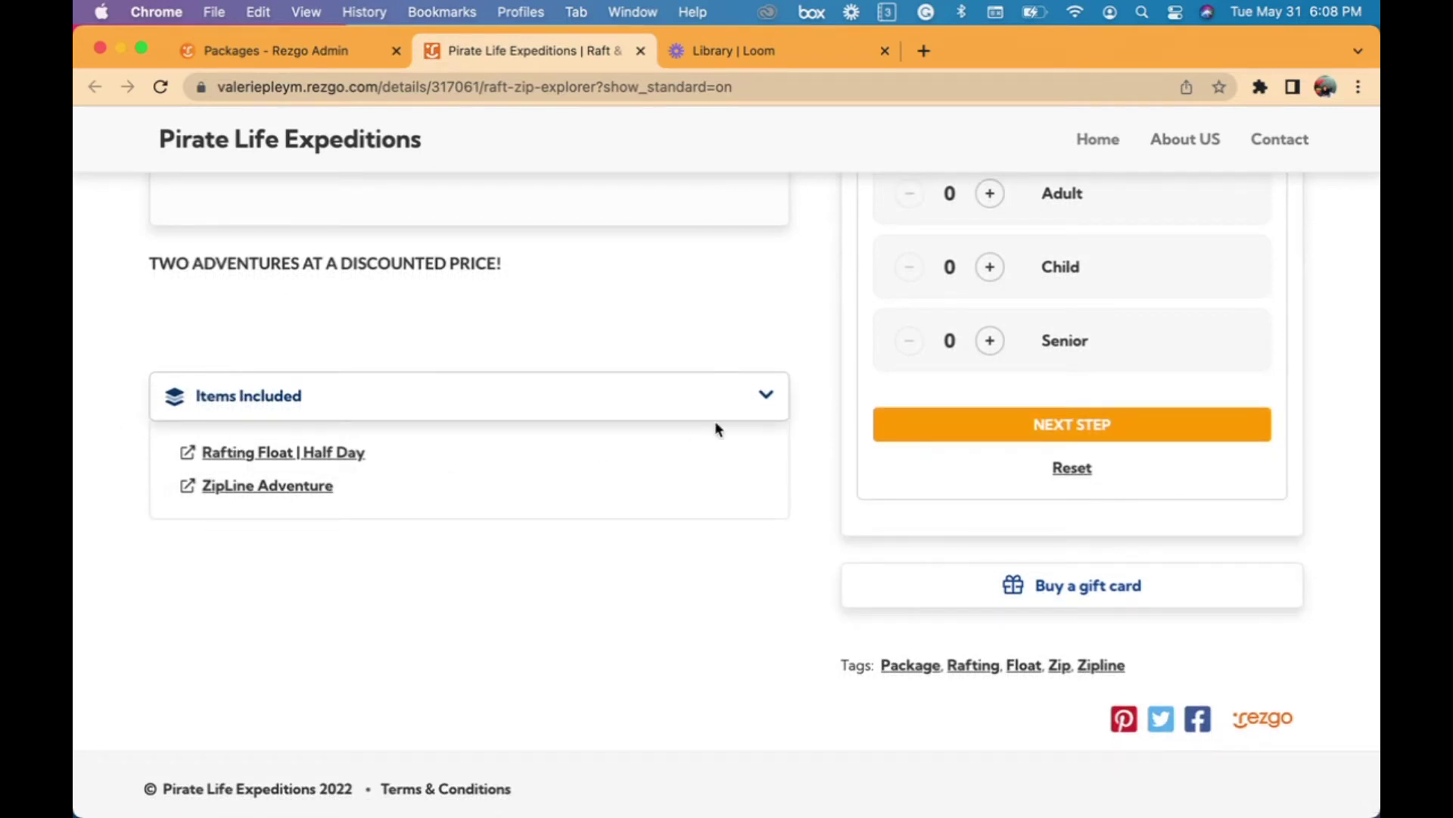
scroll(717, 424, up, 3)
click(991, 317)
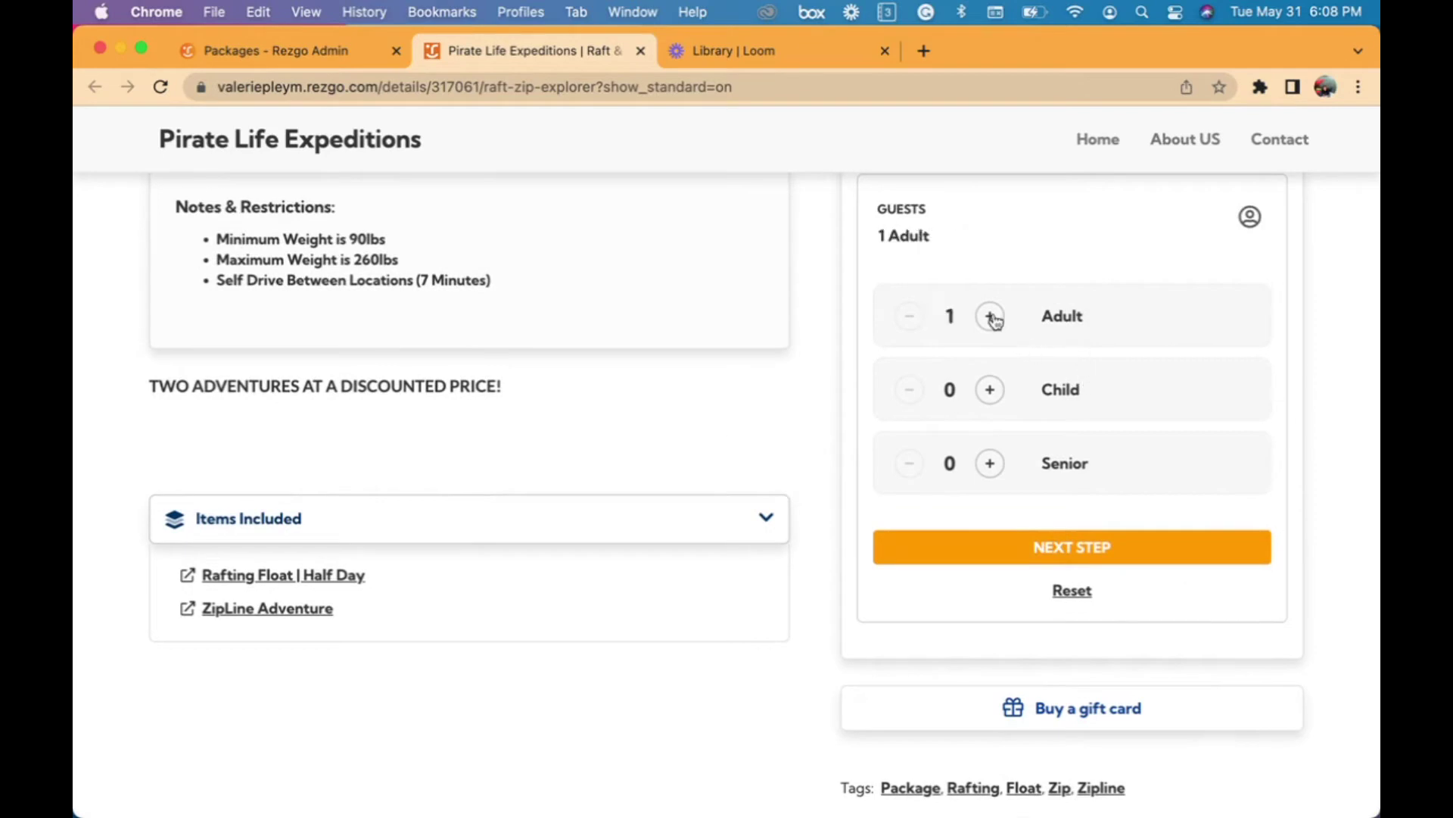
click(993, 401)
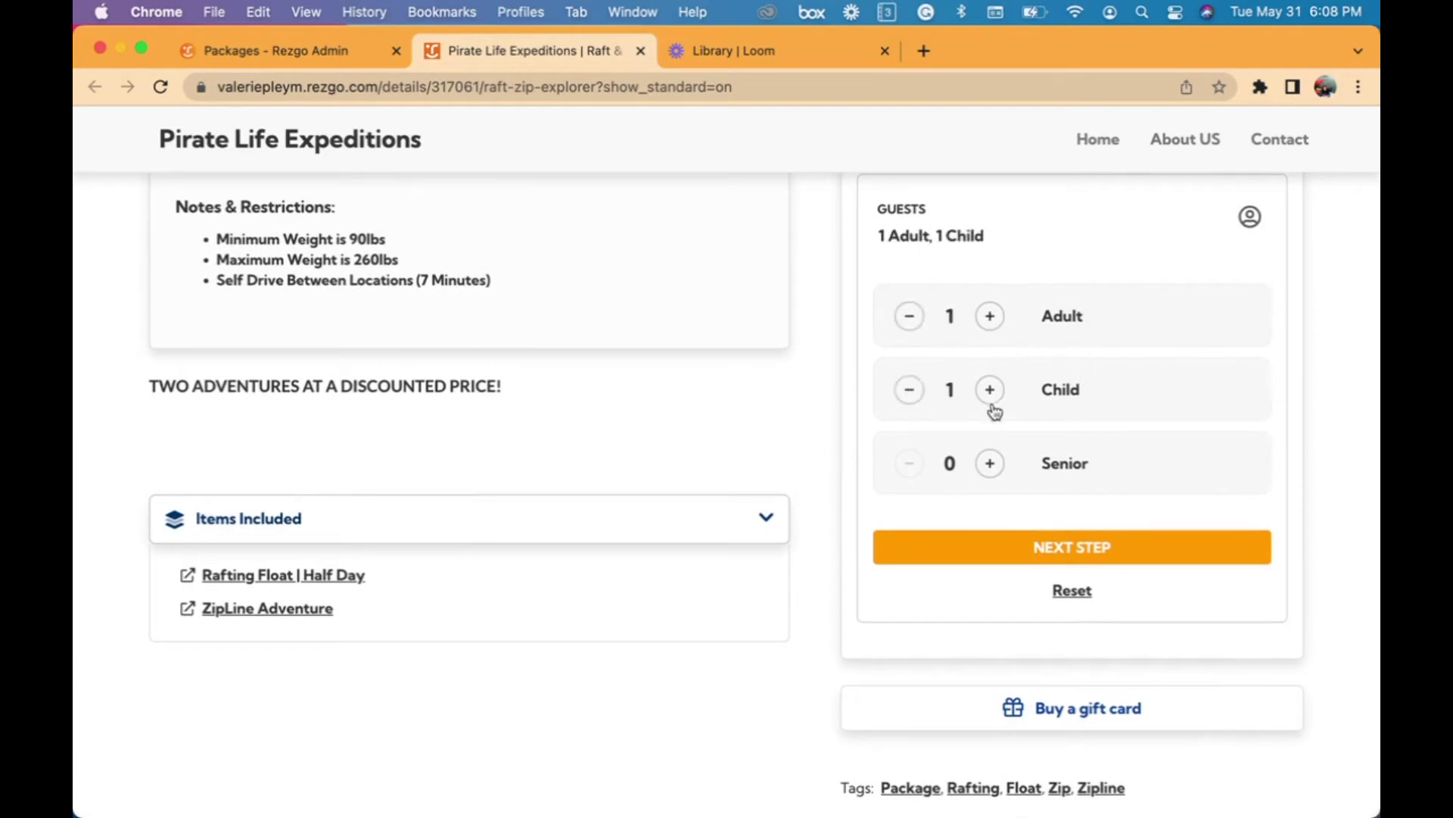
click(1019, 546)
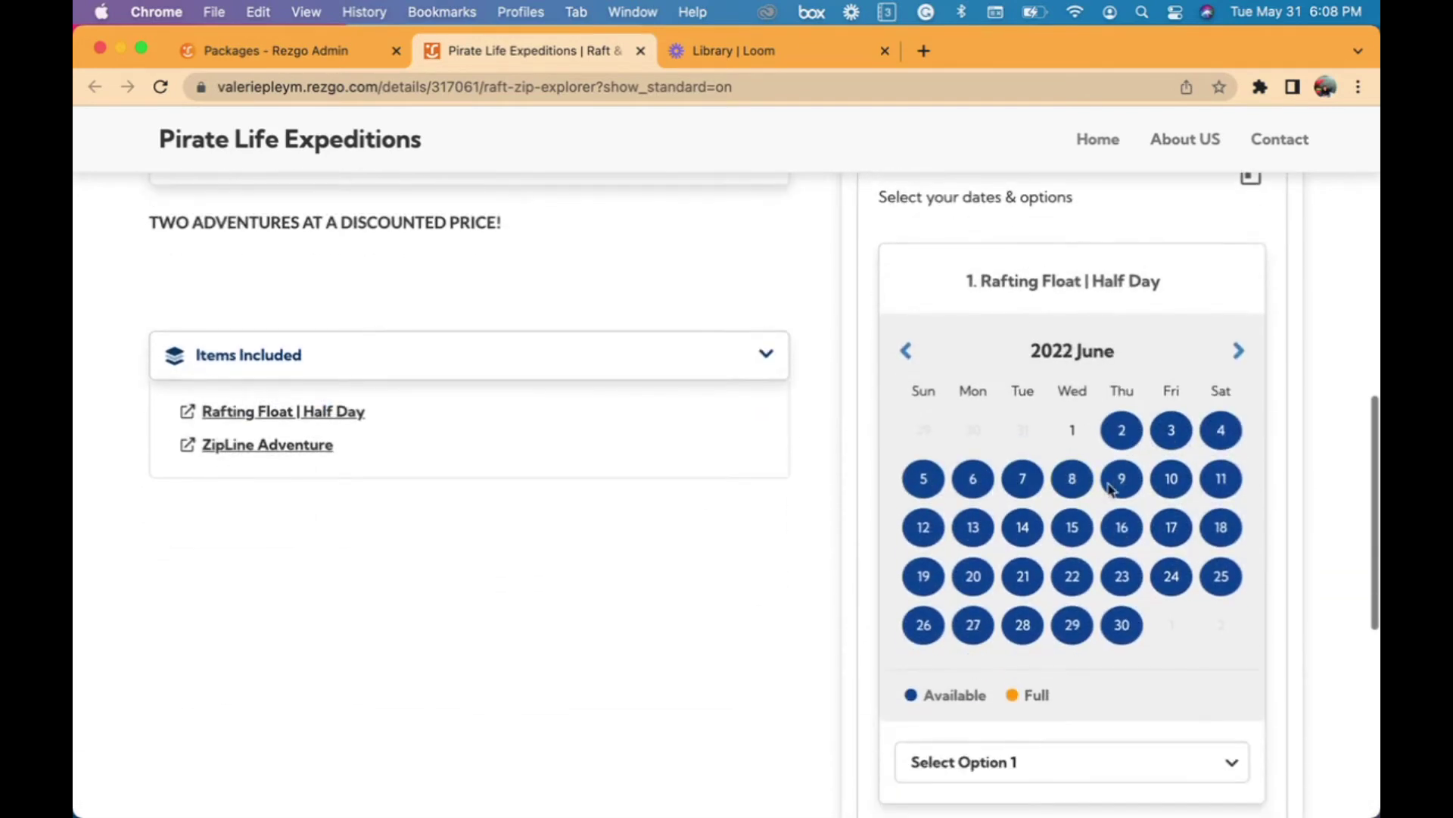
Step: Book Rafting Float and Zipline Adventure 2 PM on June 2 and add it to the order
click(1123, 430)
scroll(1124, 428, down, 5)
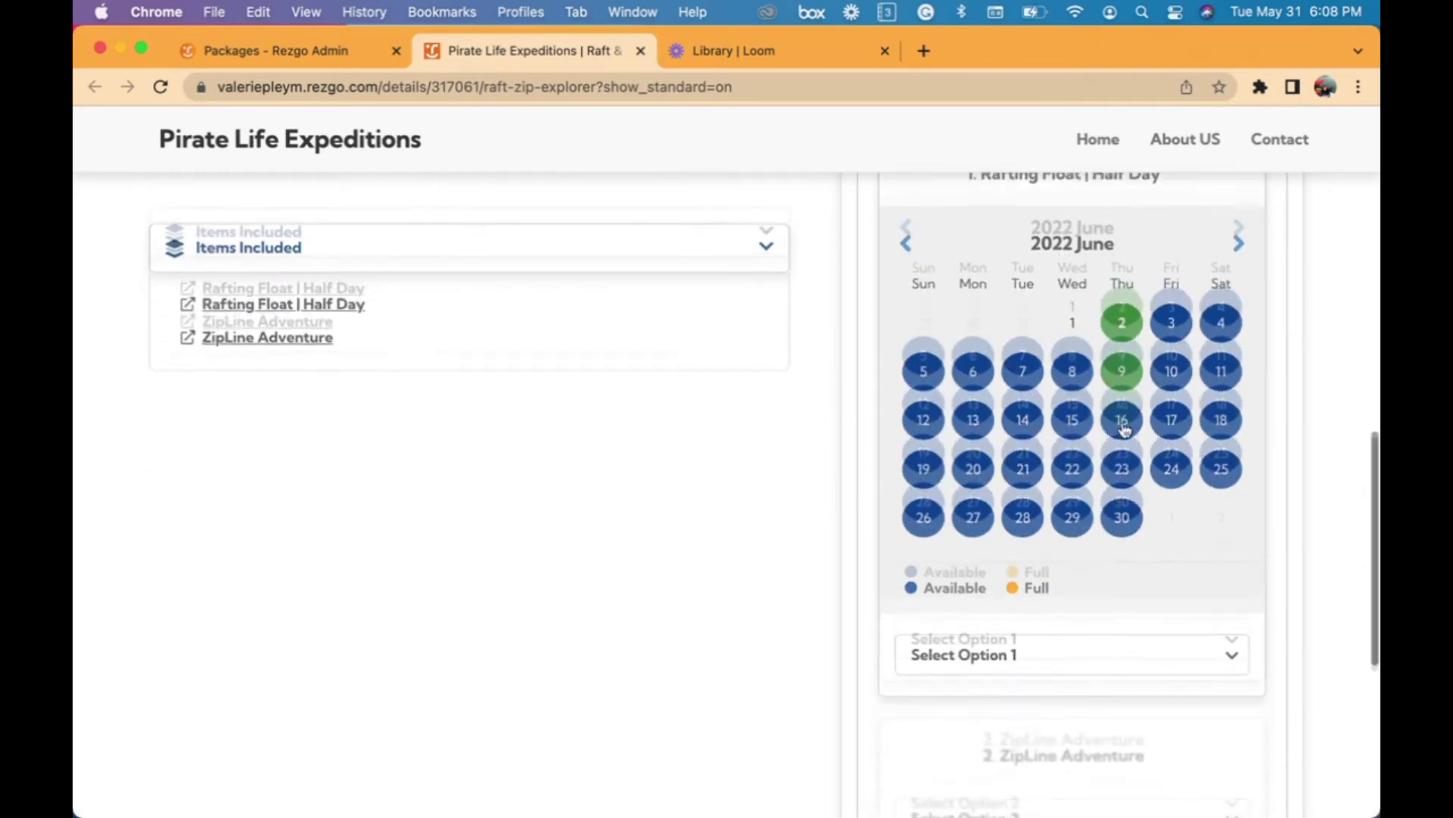
click(1107, 526)
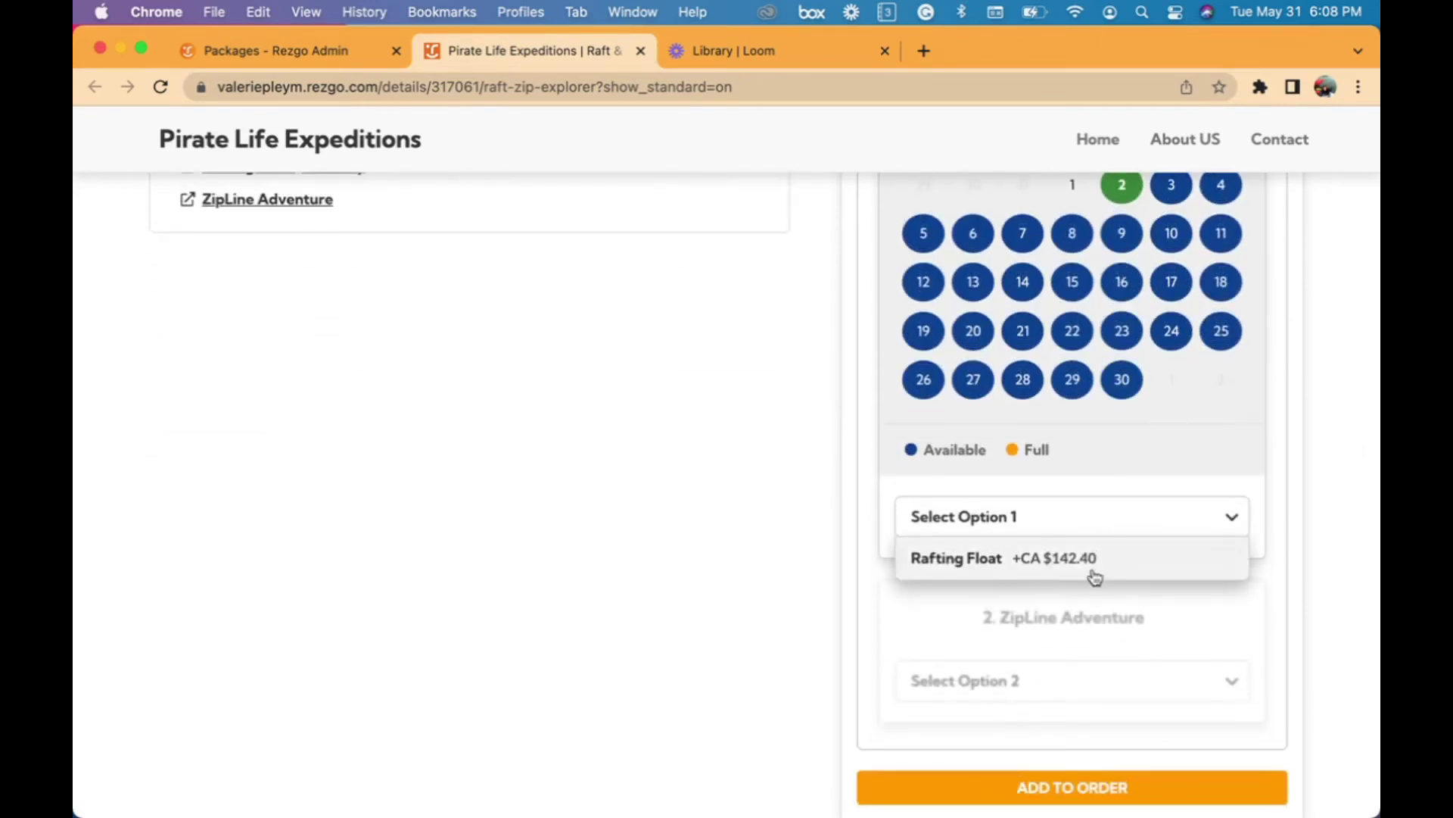
click(1095, 569)
scroll(1096, 577, down, 8)
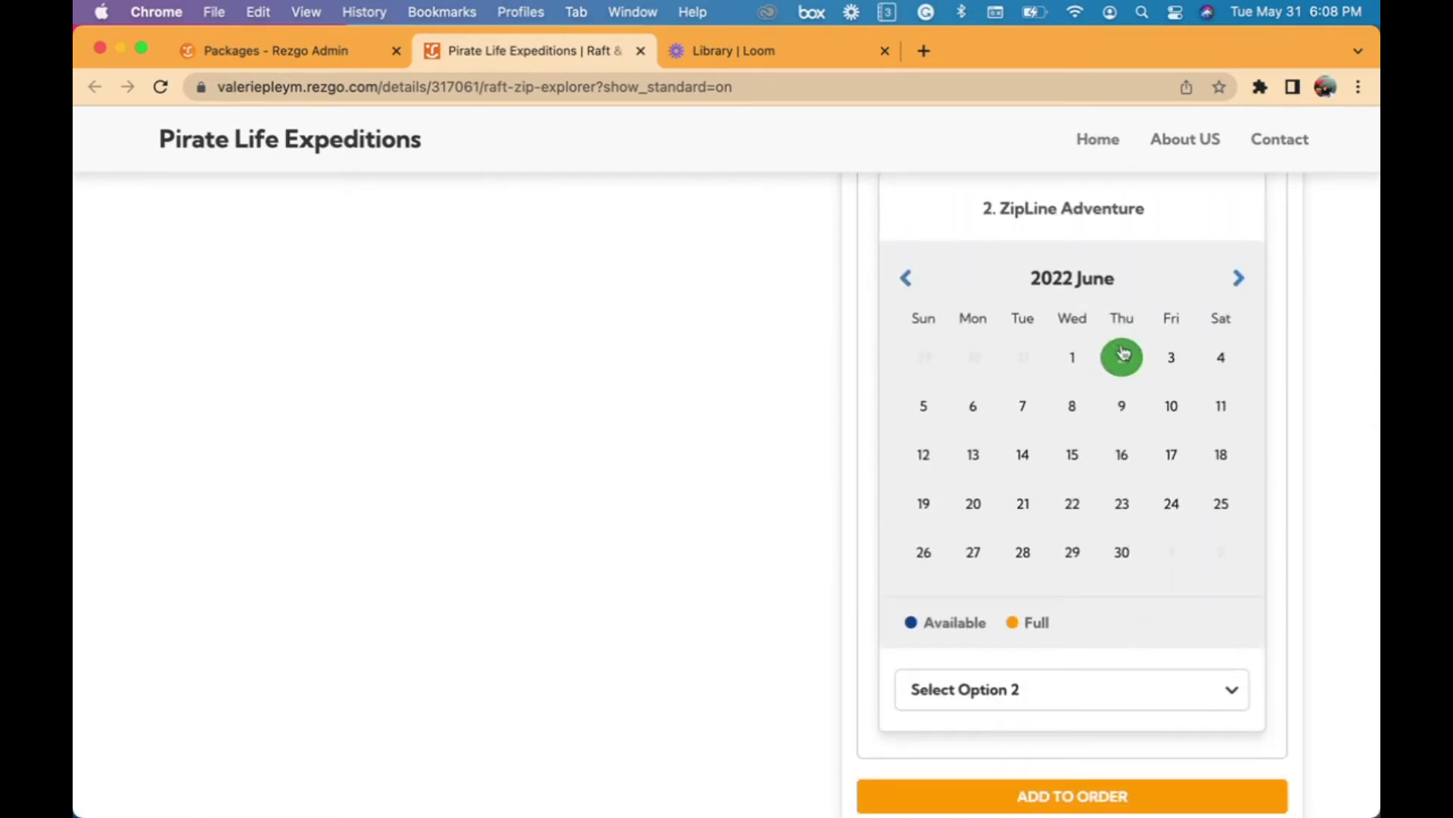
click(1103, 690)
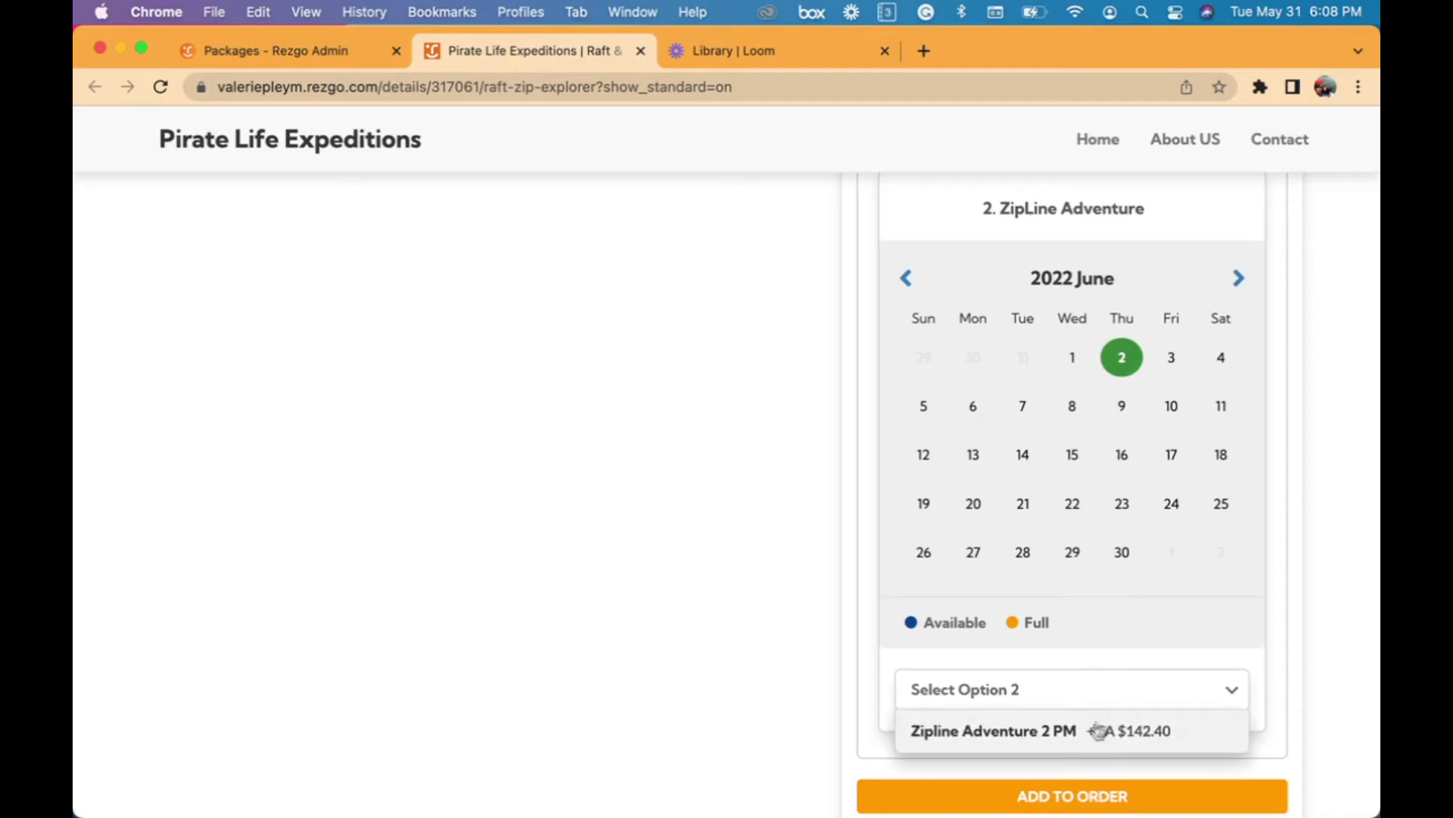
click(1100, 725)
click(1090, 797)
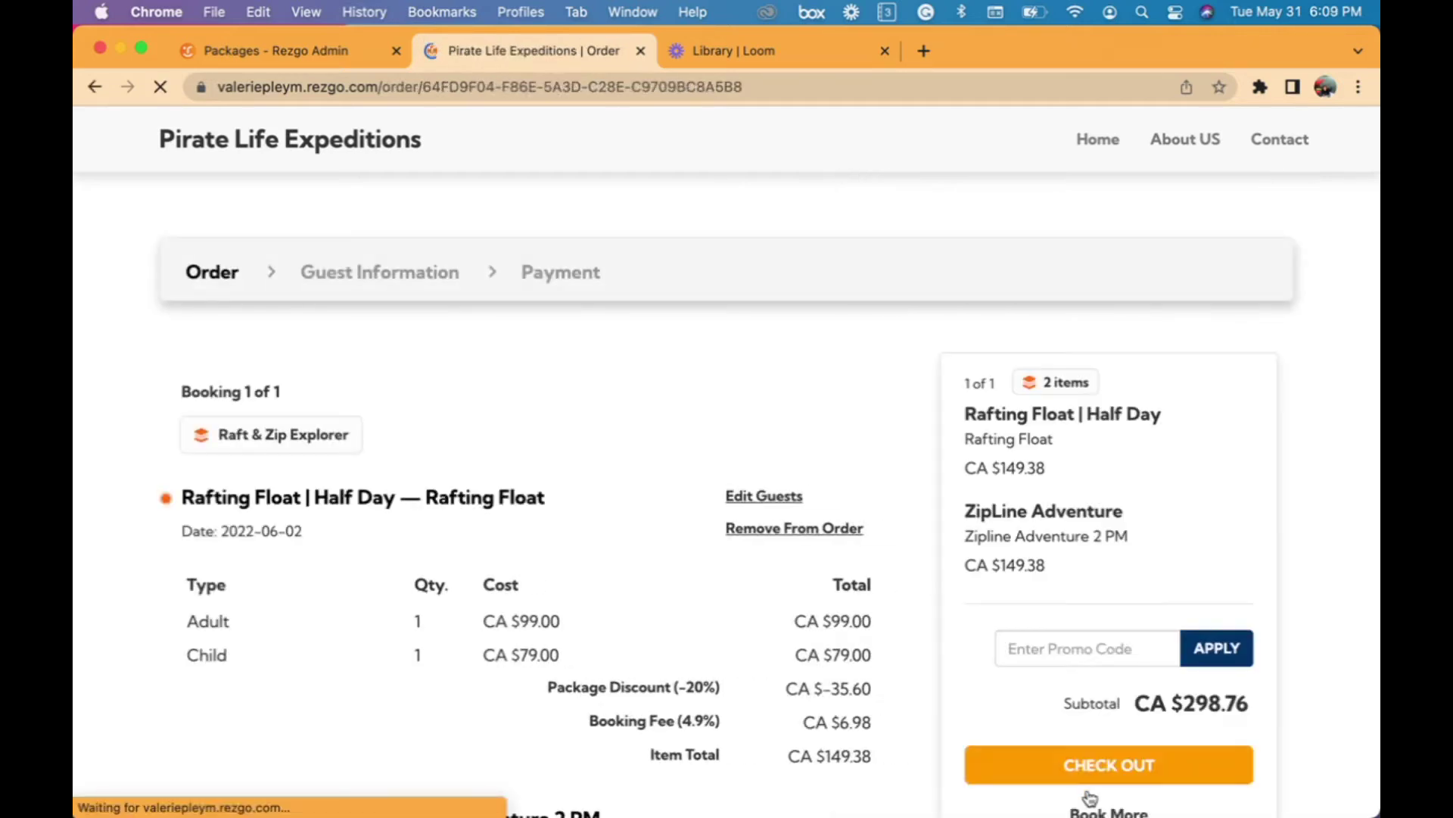
Step: Review the discounted CA $298.76 order summary, then close the order tab
scroll(1090, 795, down, 3)
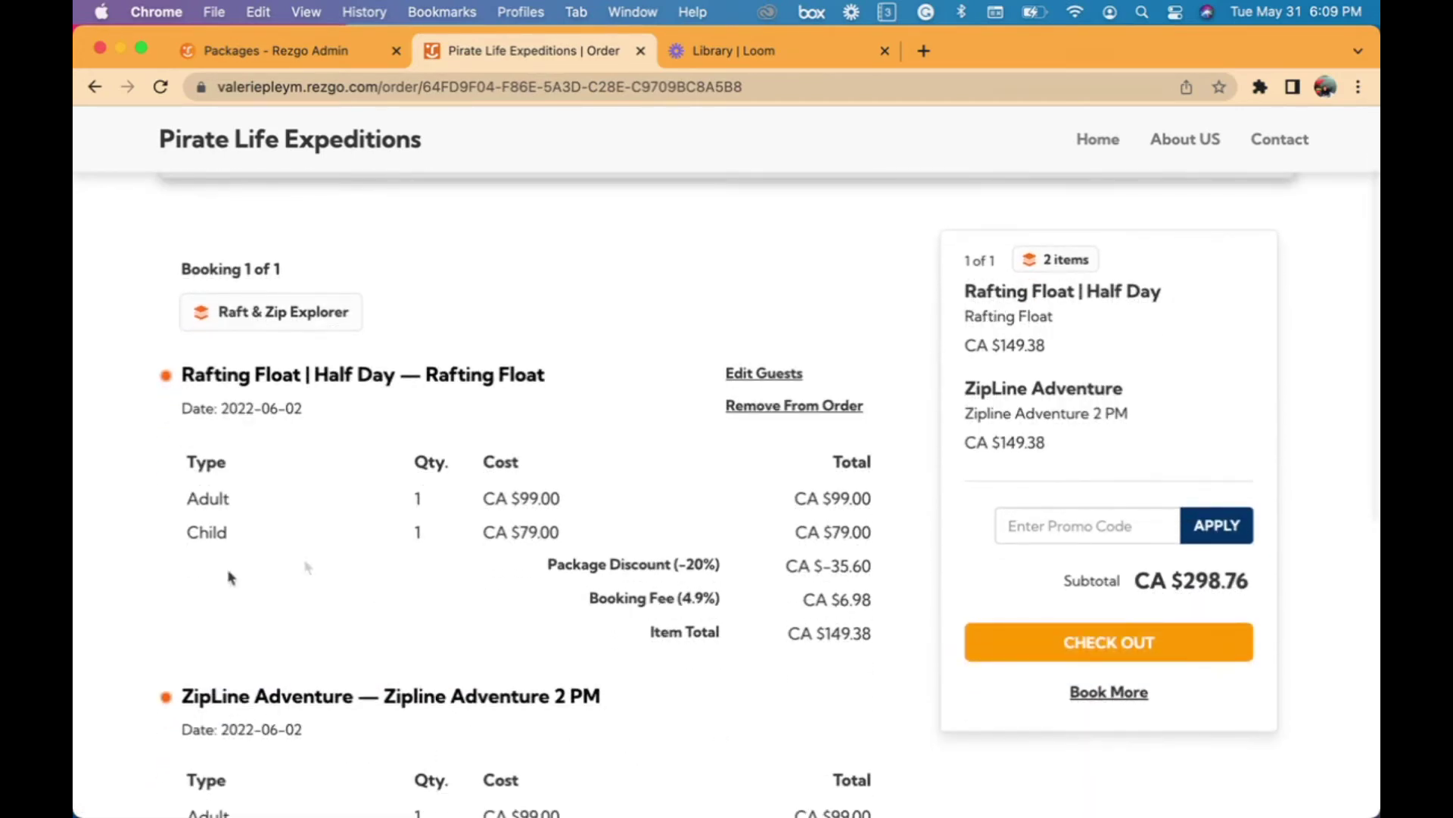
scroll(753, 386, down, 1)
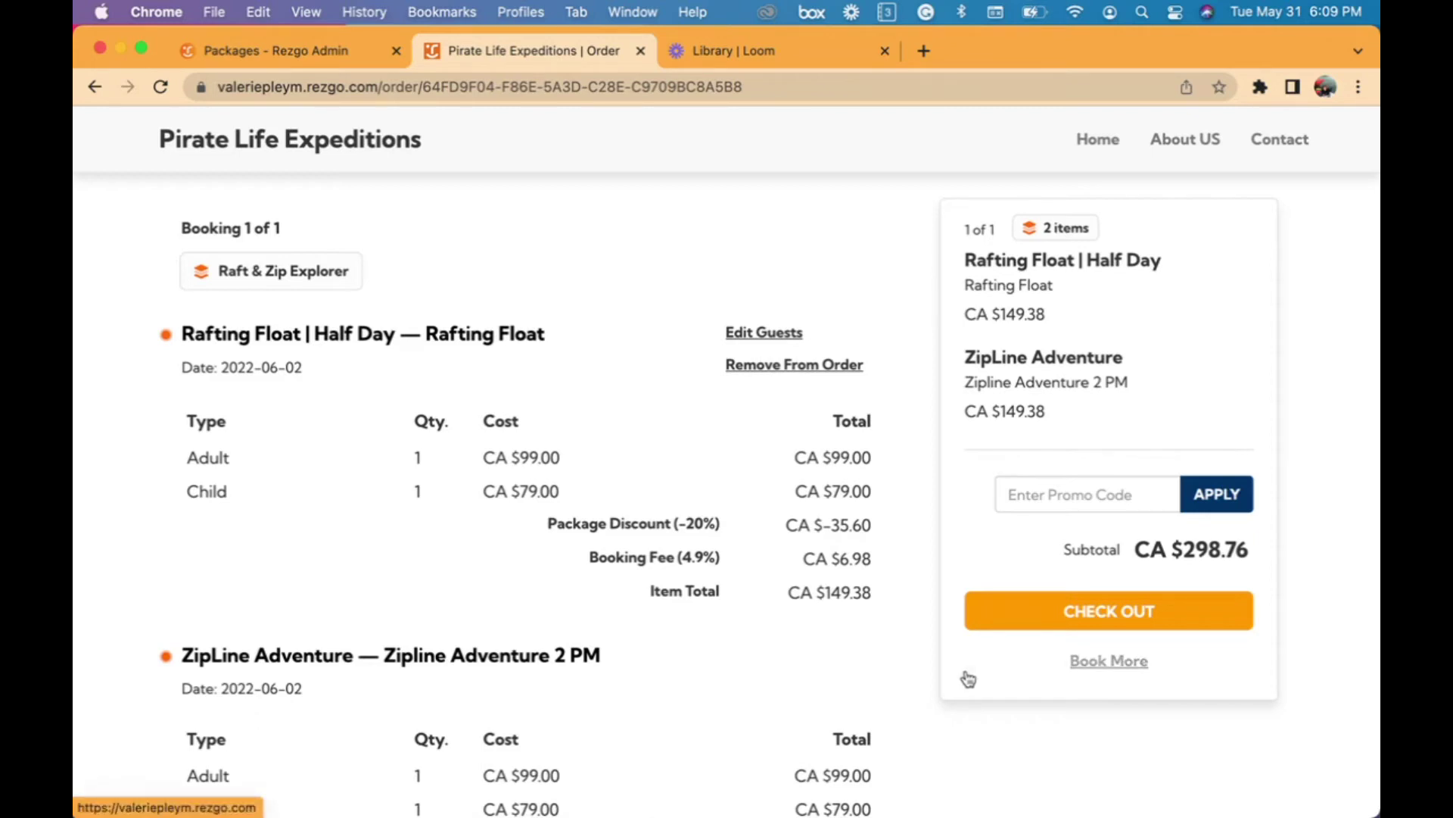
click(640, 52)
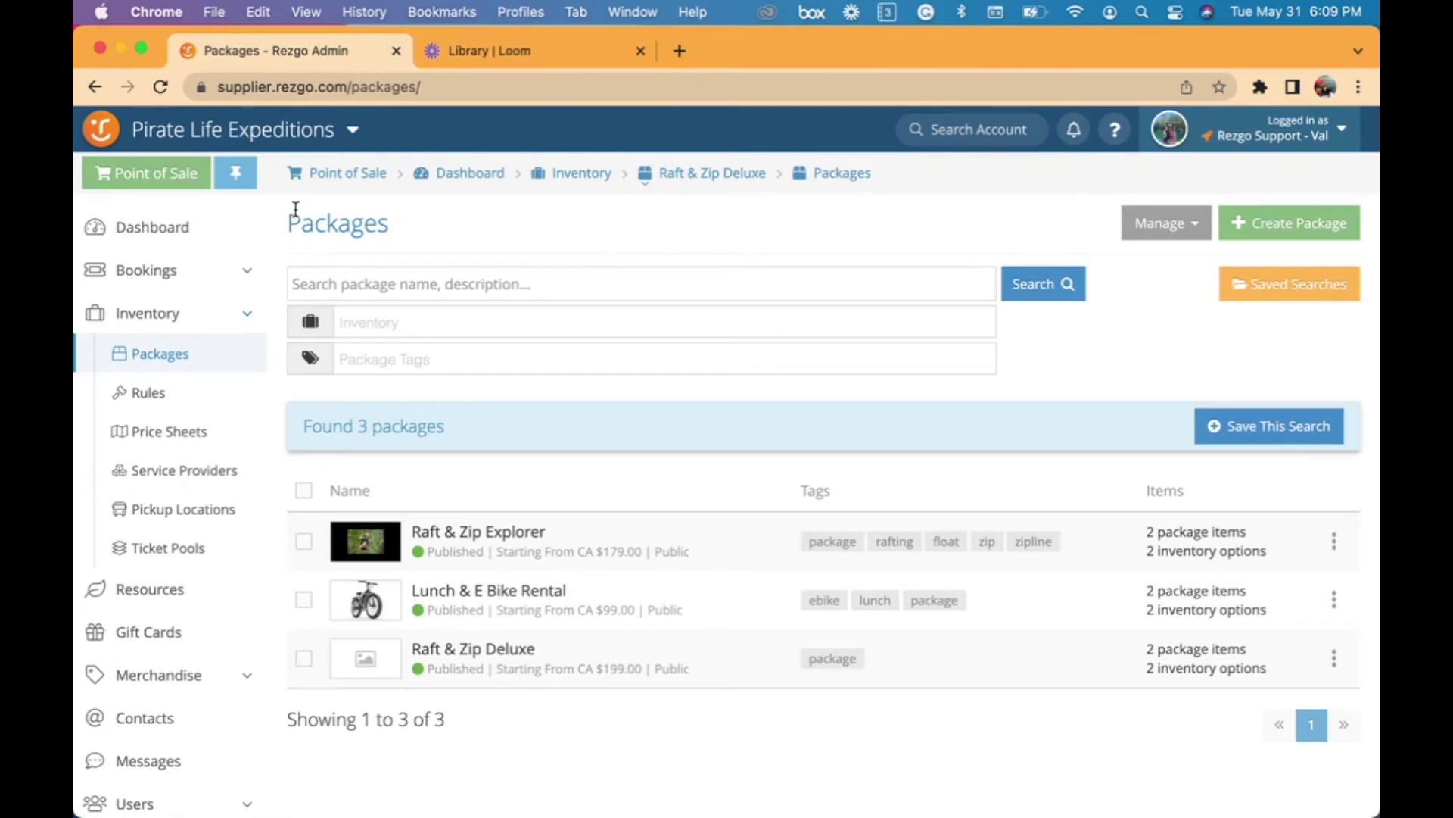
Step: Search the Point of Sale inventory for 'package' to list the three packages
click(162, 187)
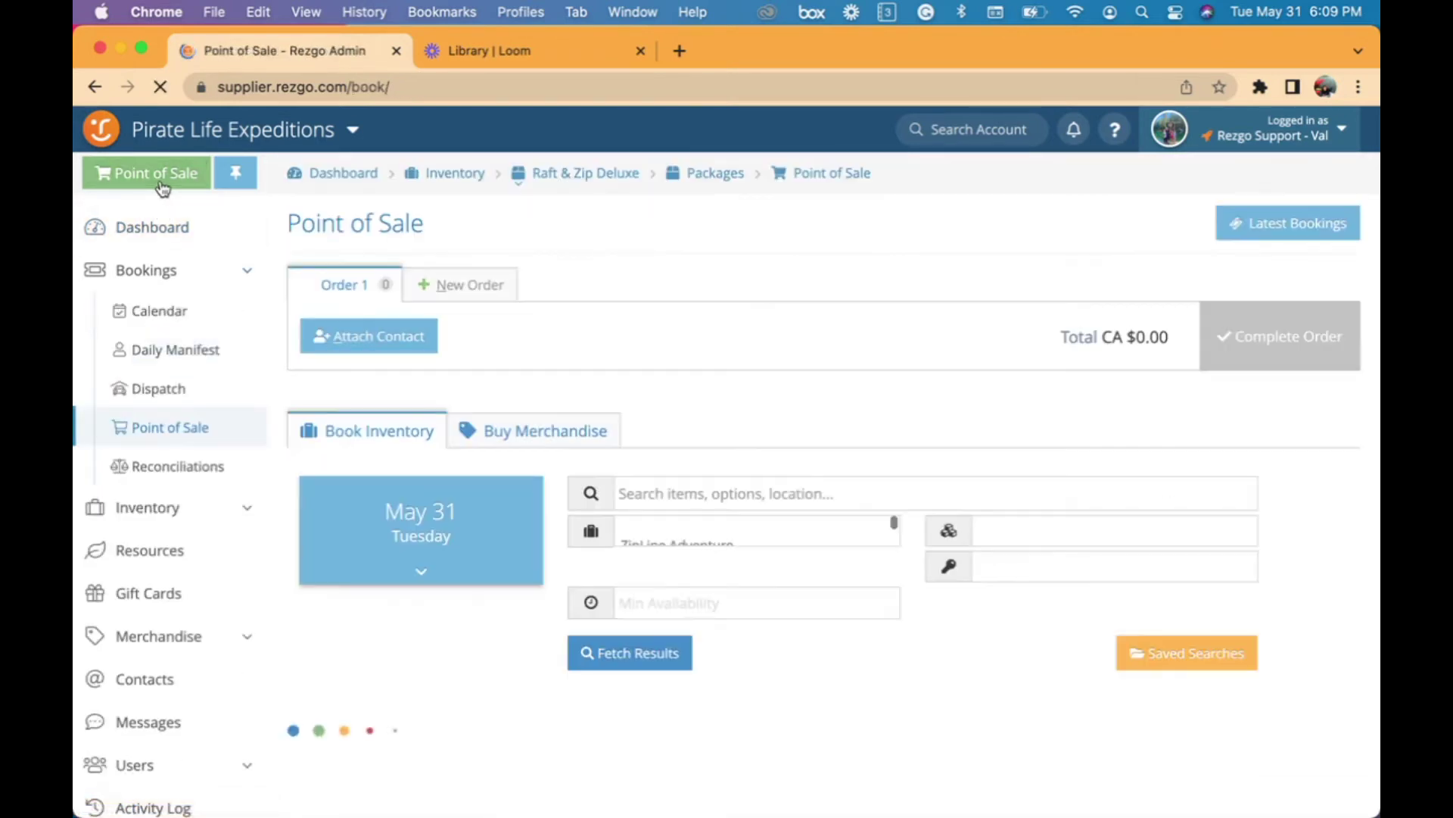
scroll(128, 331, down, 3)
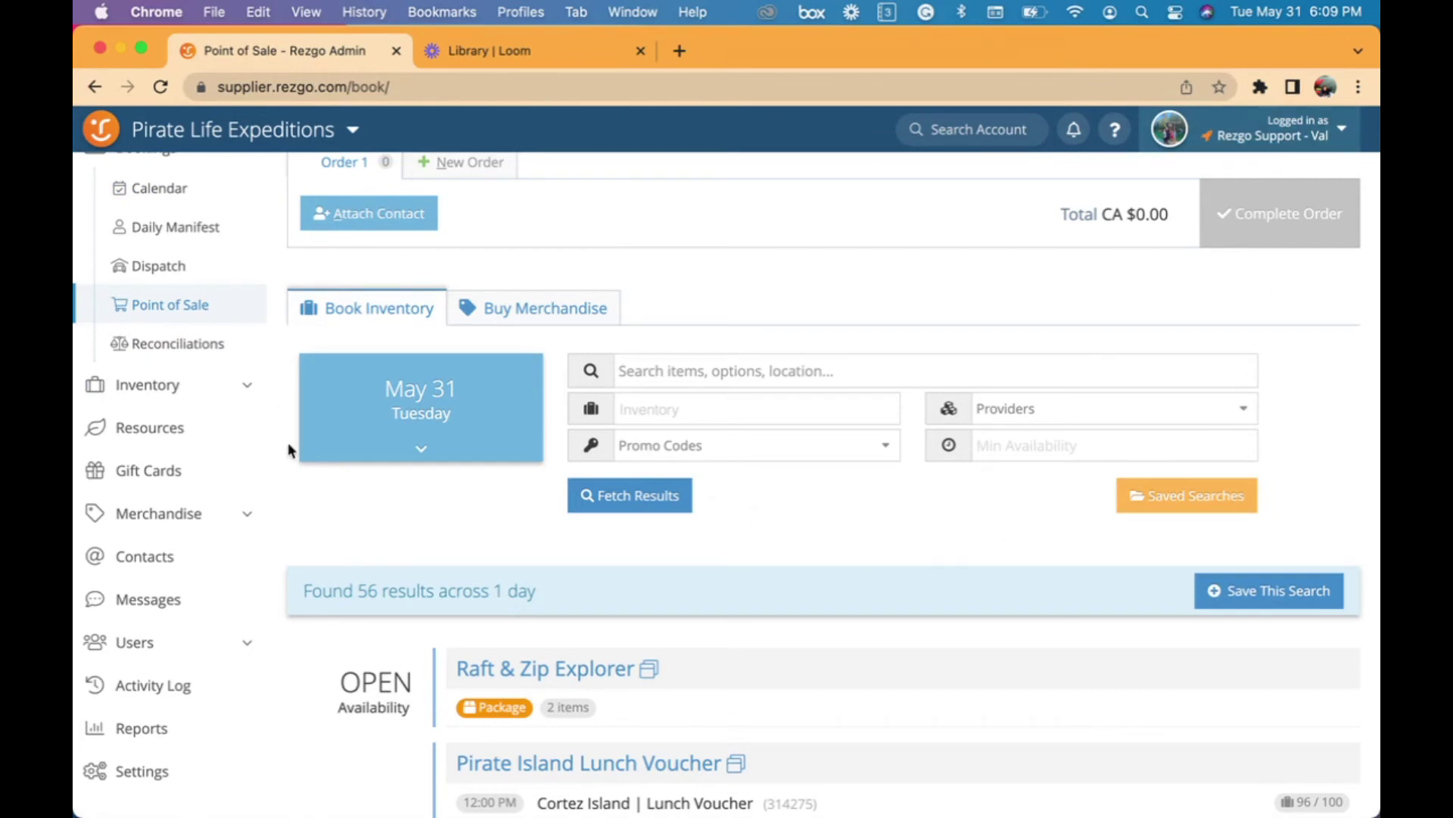
click(662, 368)
text(pack)
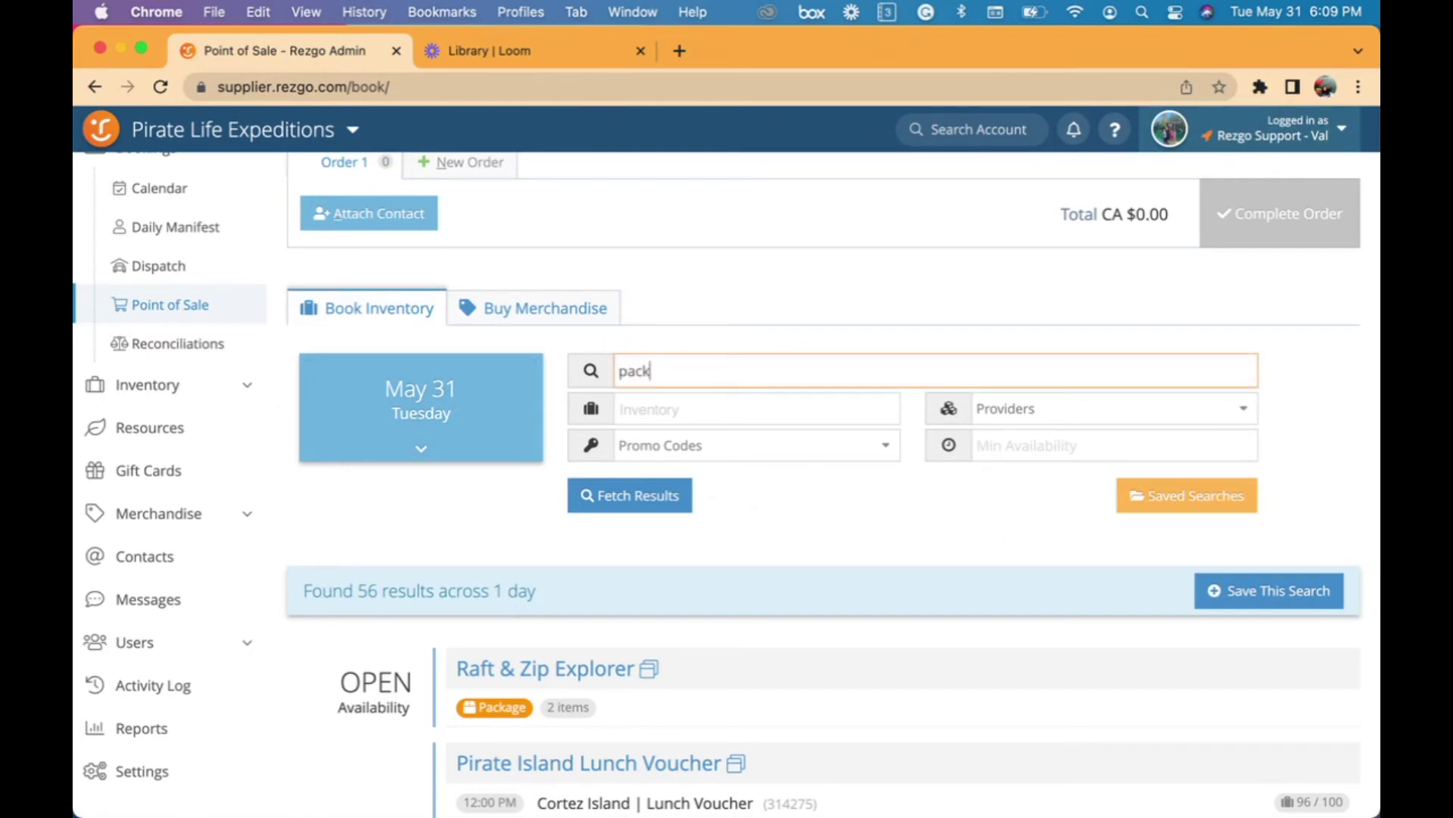
key(BackSpace)
text(kage)
click(646, 498)
Step: Open Raft & Zip Explorer's Item Details, showing its 20% discount and two items
scroll(448, 566, down, 5)
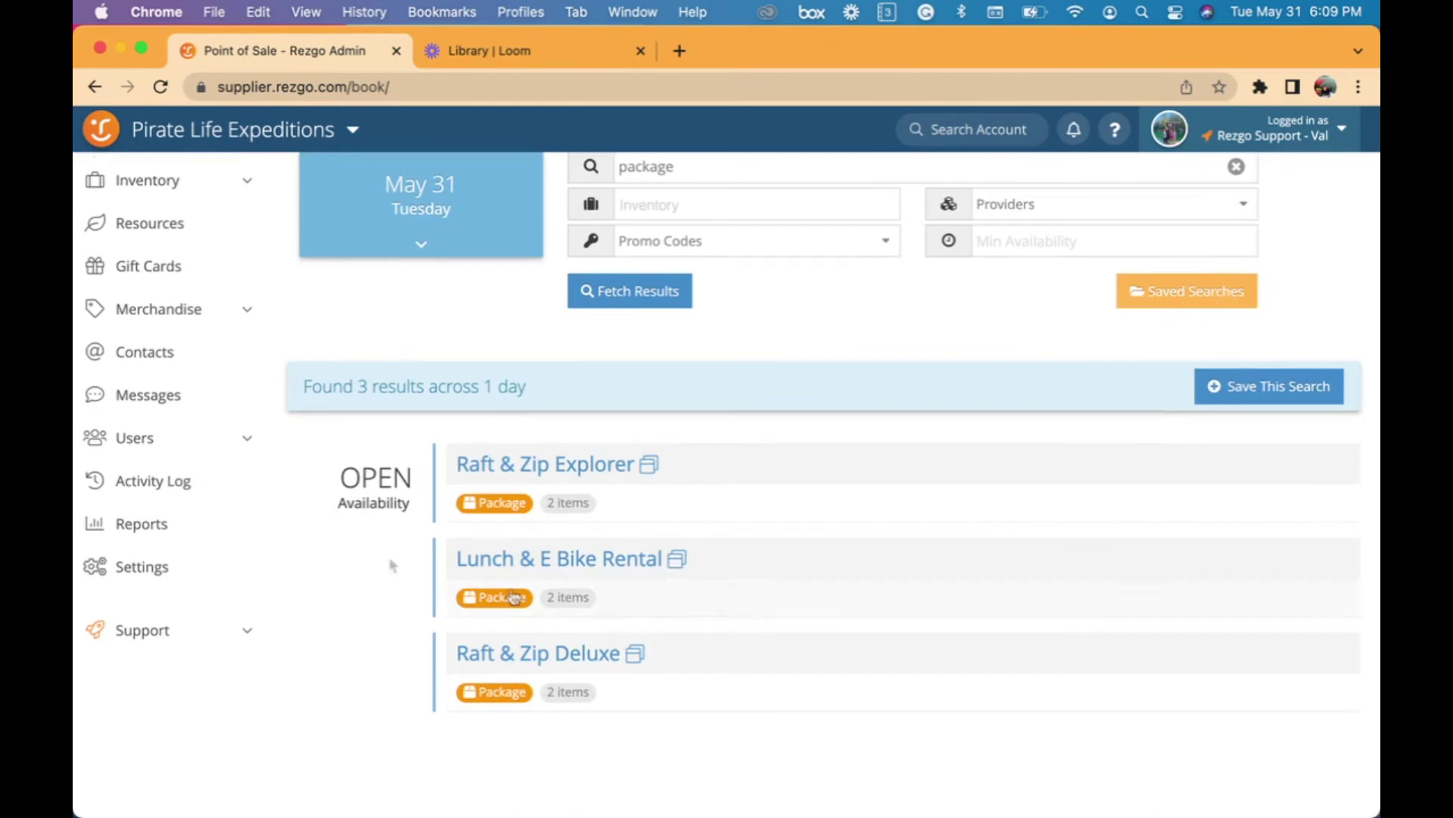
scroll(338, 560, up, 1)
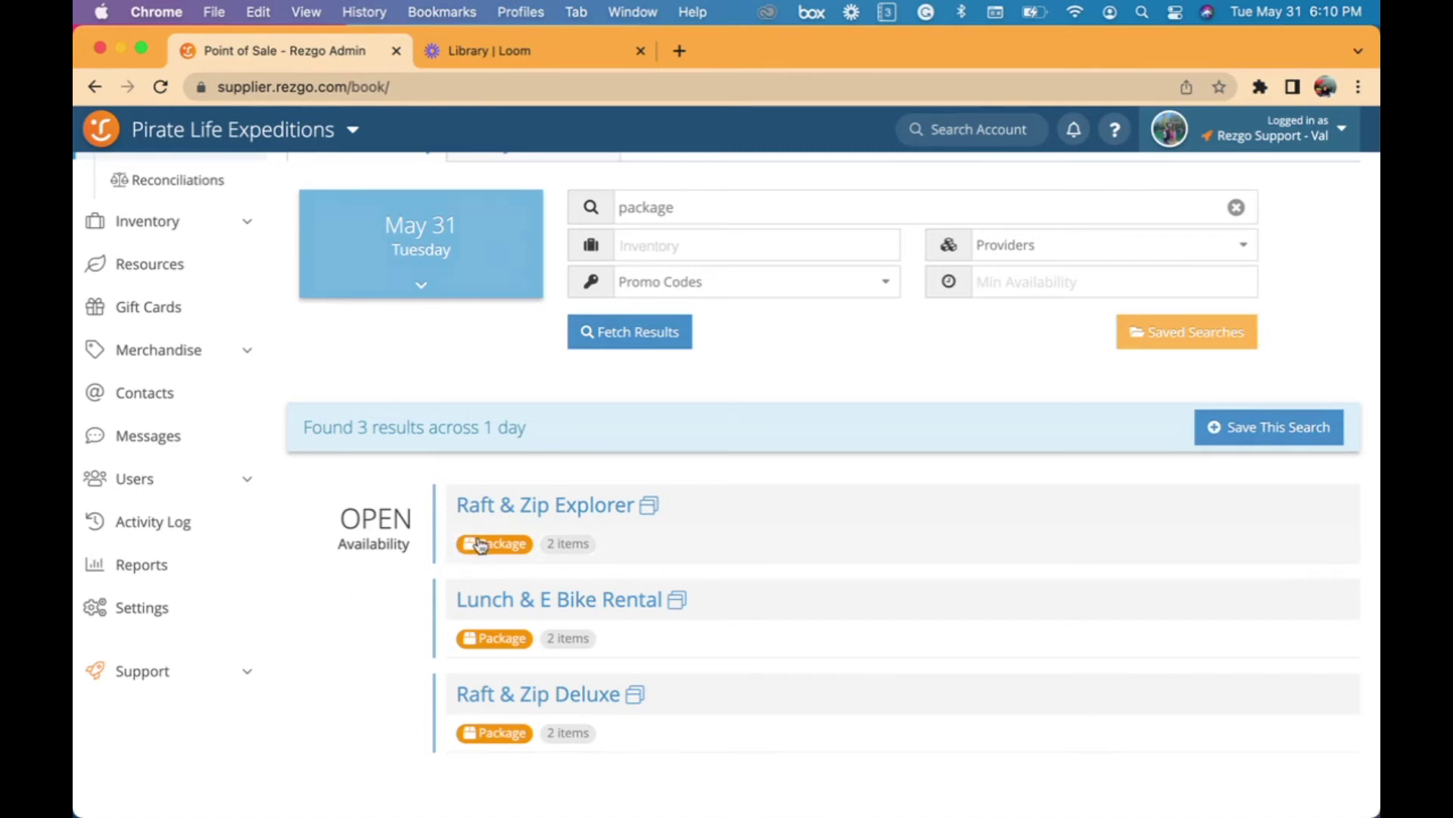
click(478, 543)
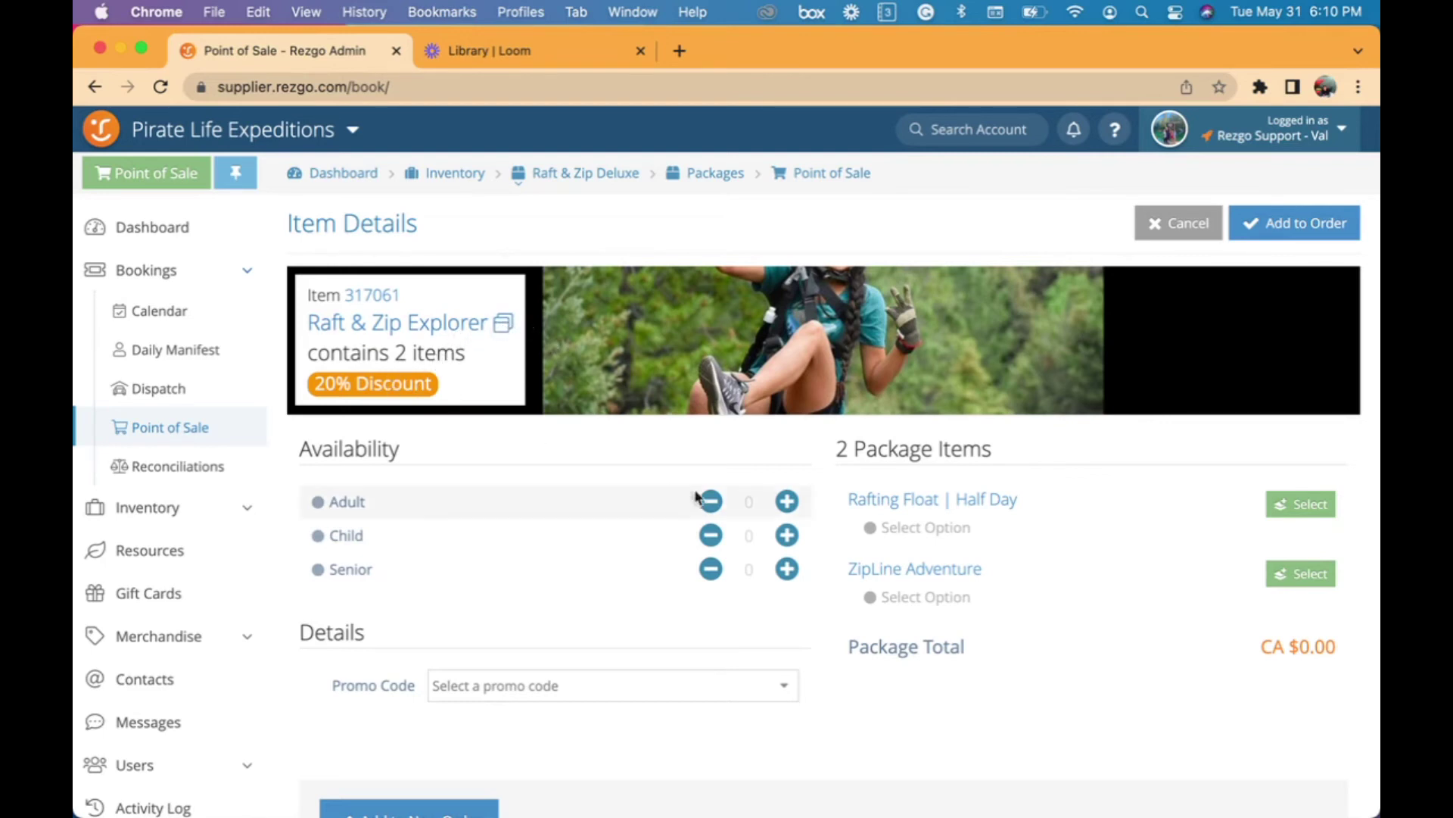
Step: Add 1 adult and 1 child to the Raft & Zip Explorer booking
click(787, 501)
click(787, 535)
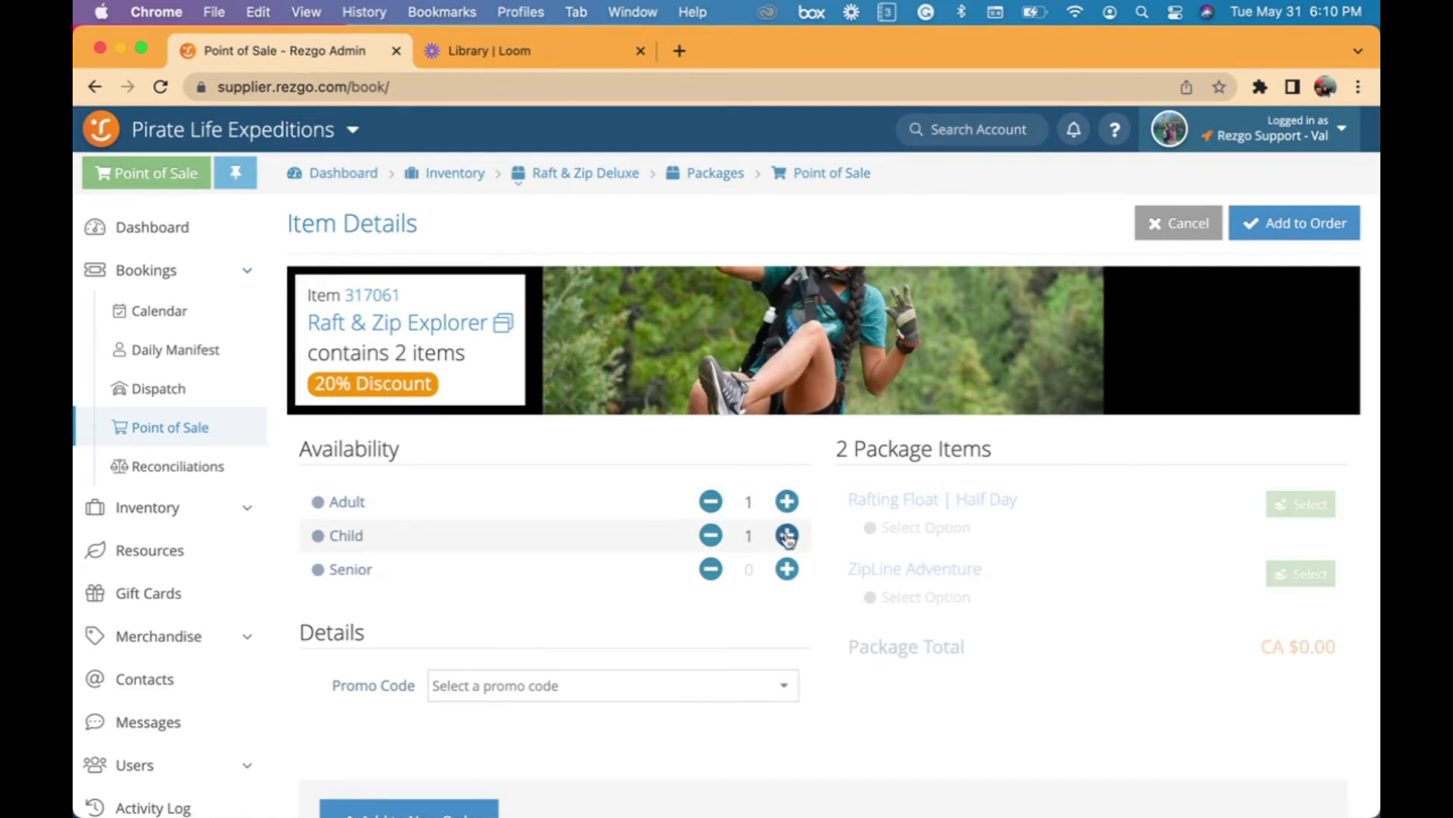
scroll(789, 634, down, 2)
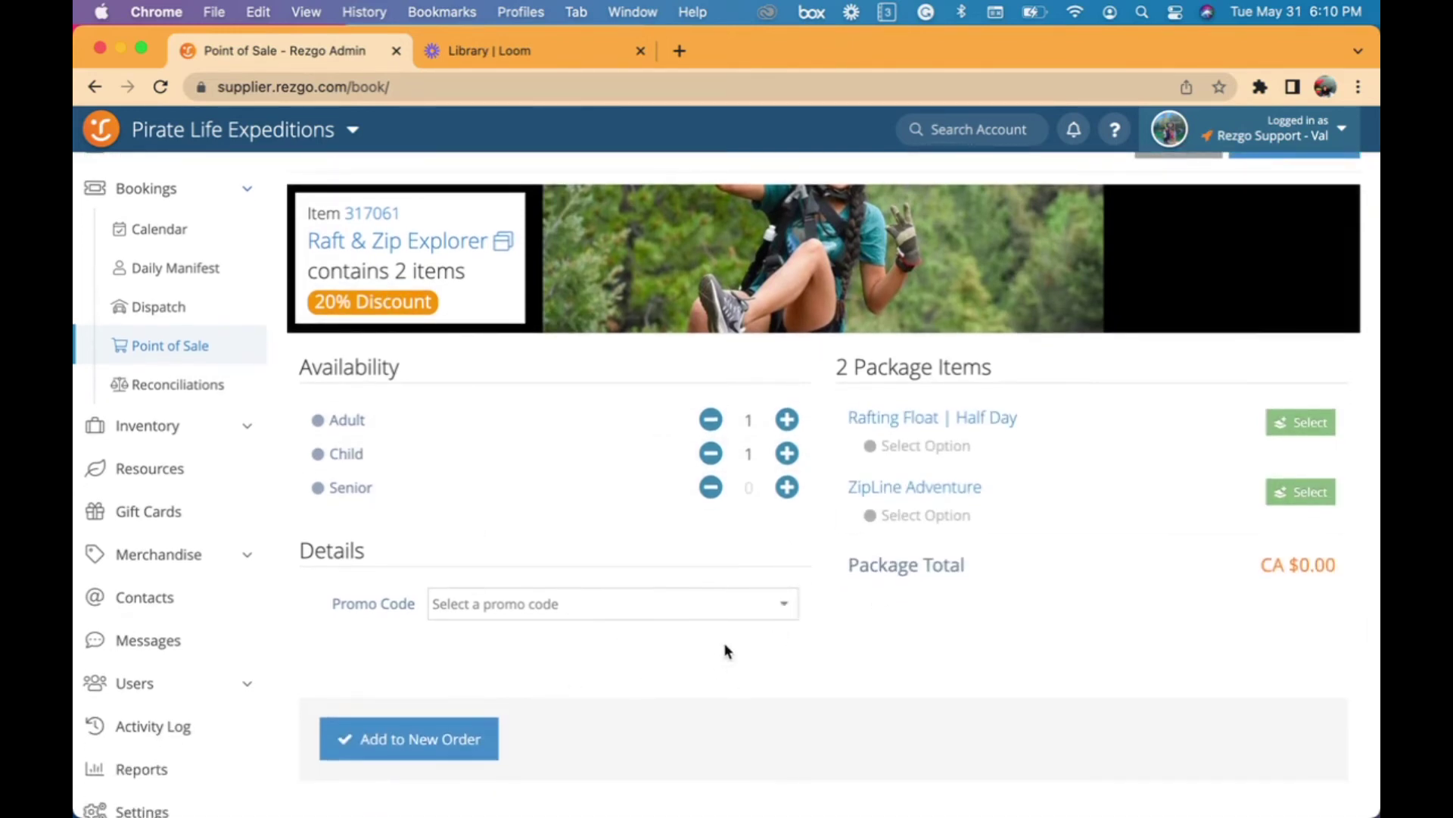
Step: Set Rafting Float | Half Day for 2022-05-31 at 10:00 AM and save it to the package
click(1301, 422)
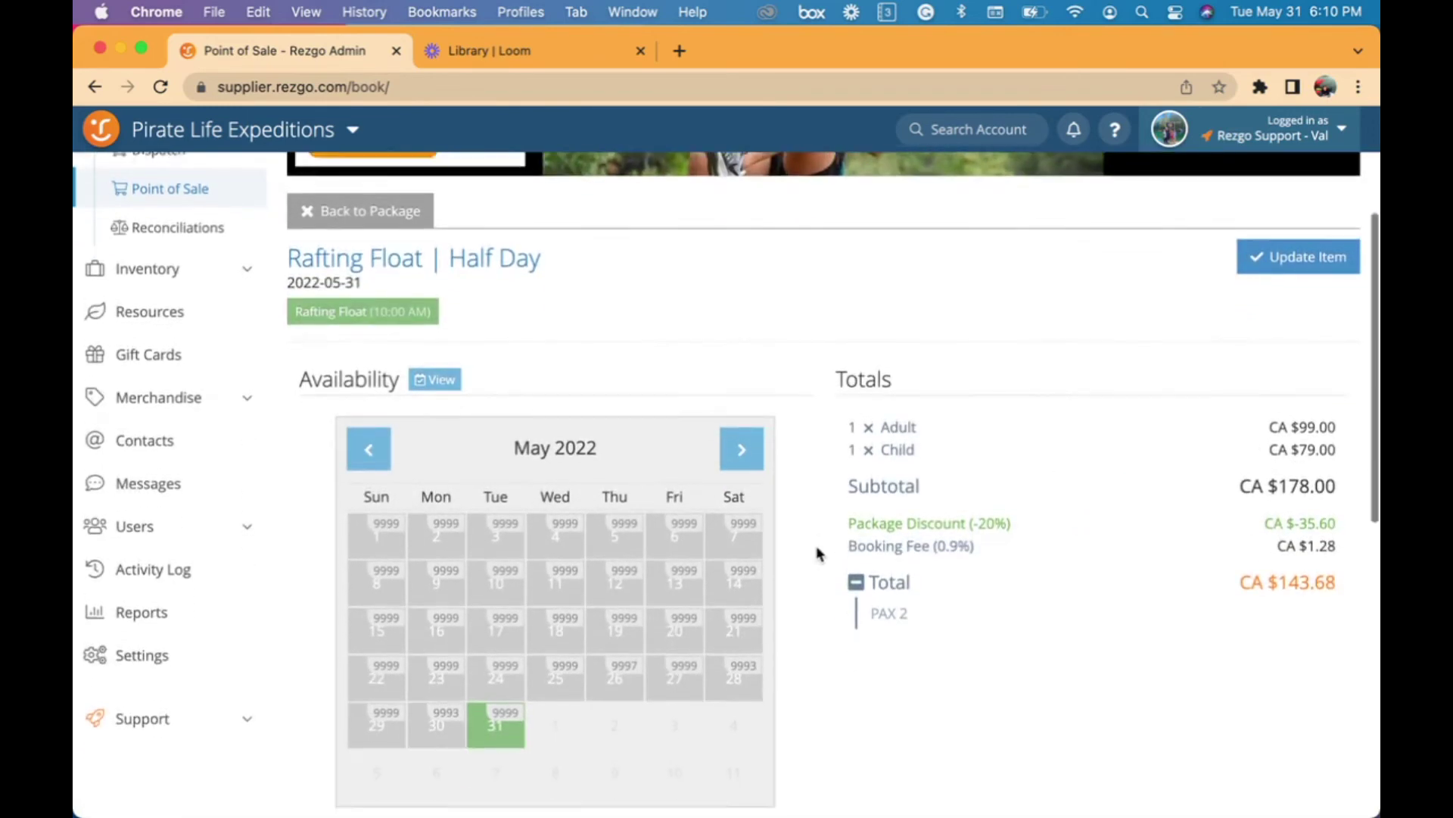
click(496, 651)
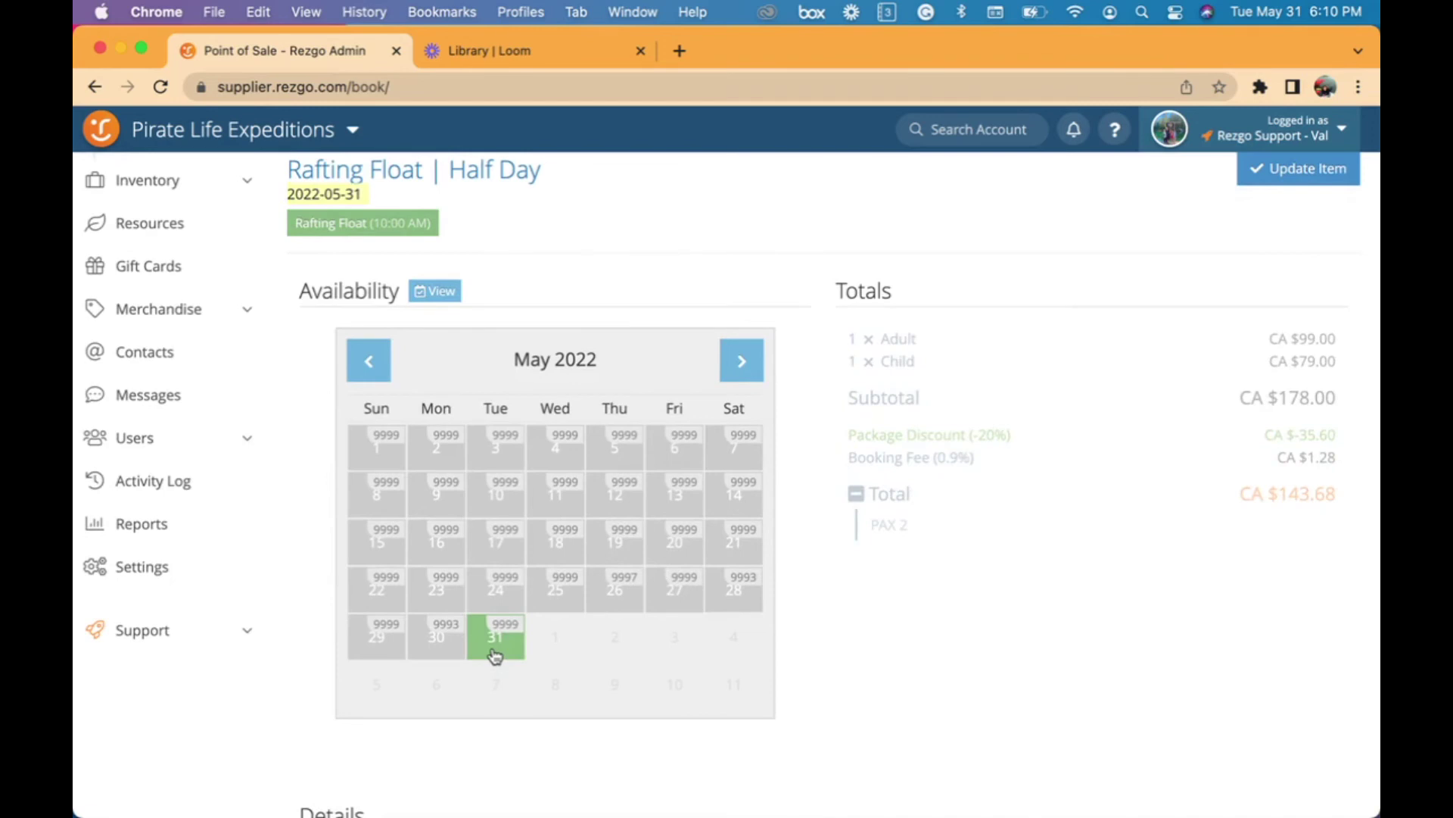
scroll(556, 724, down, 2)
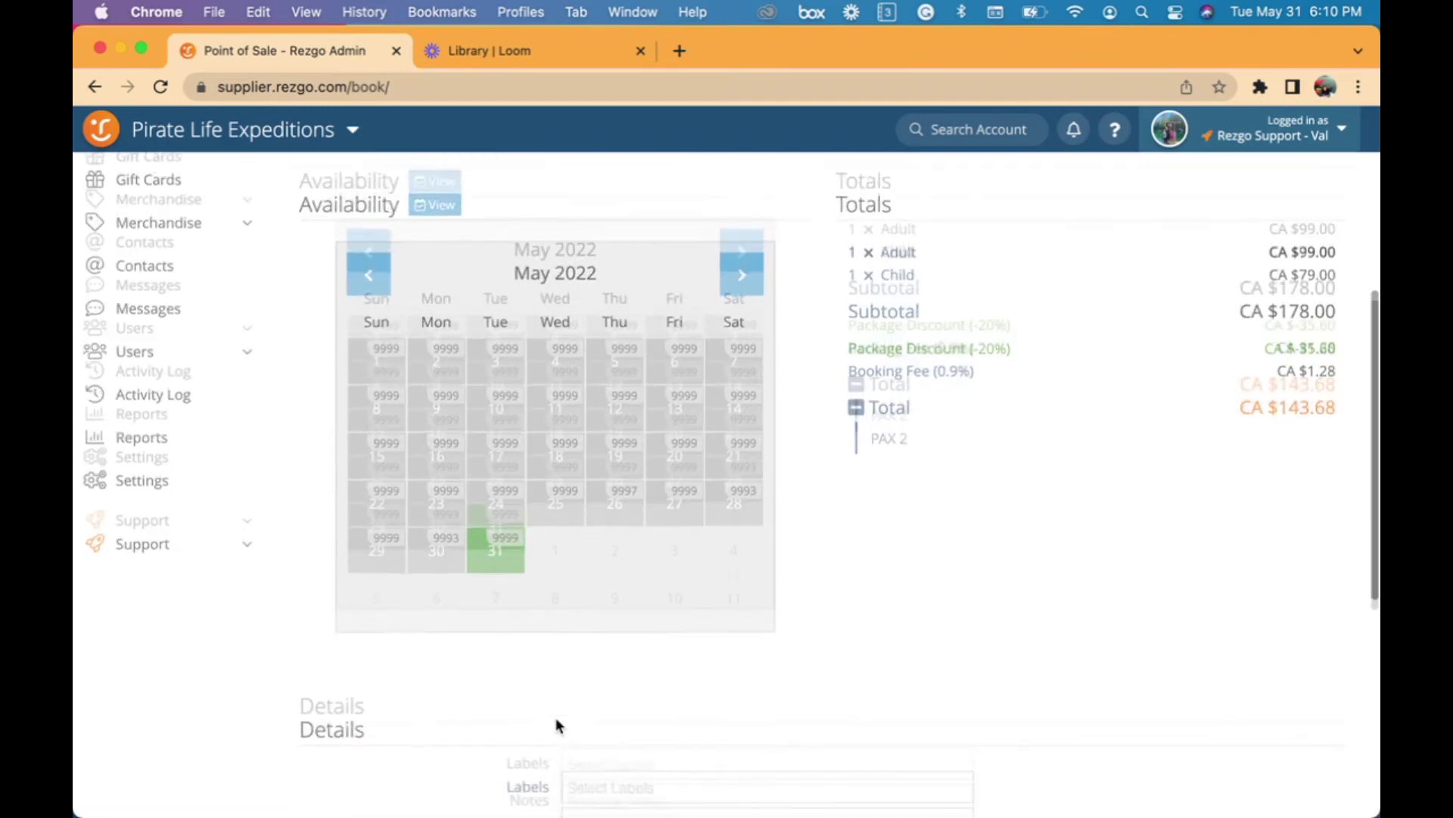
scroll(557, 723, down, 10)
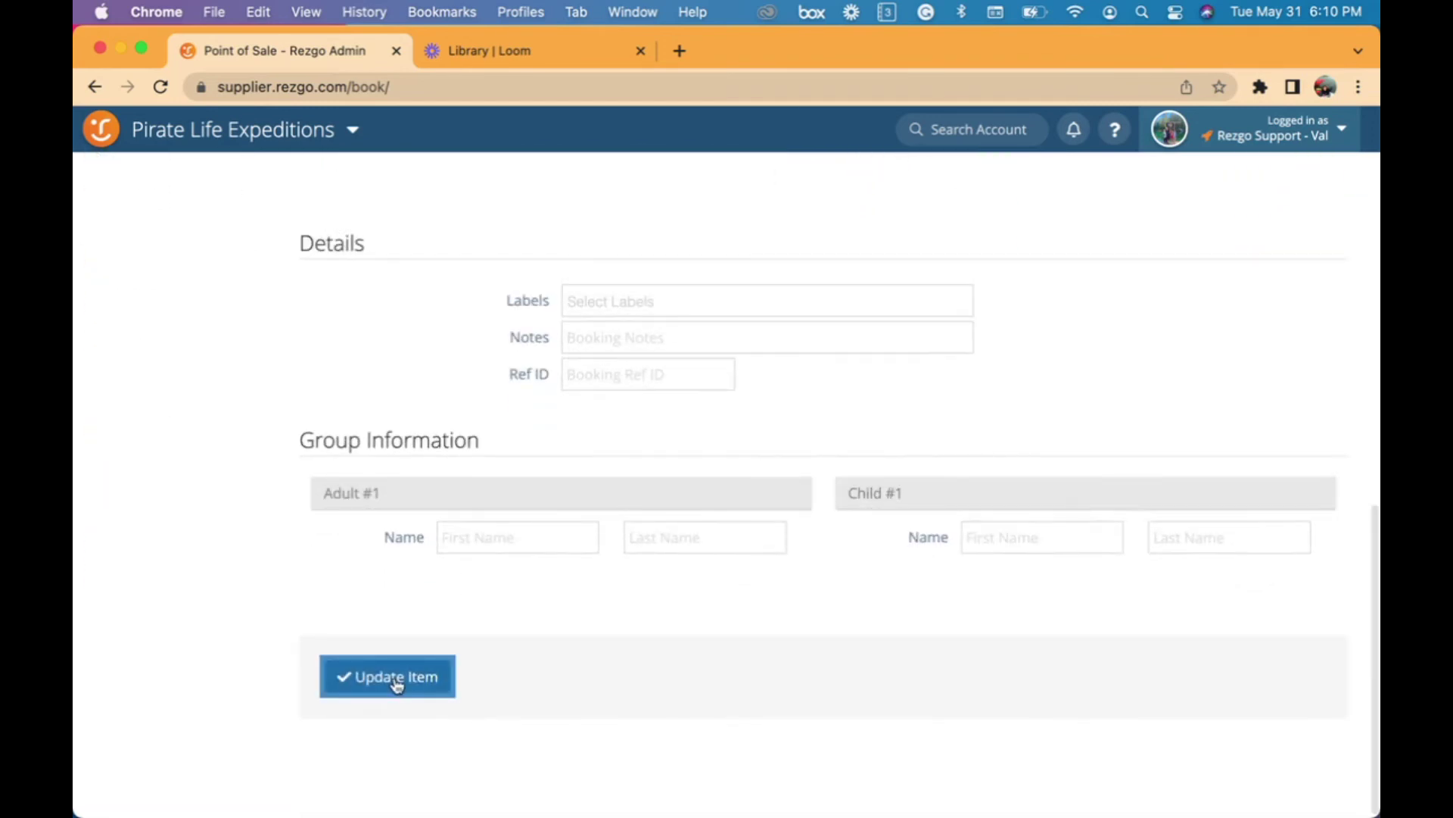
click(397, 681)
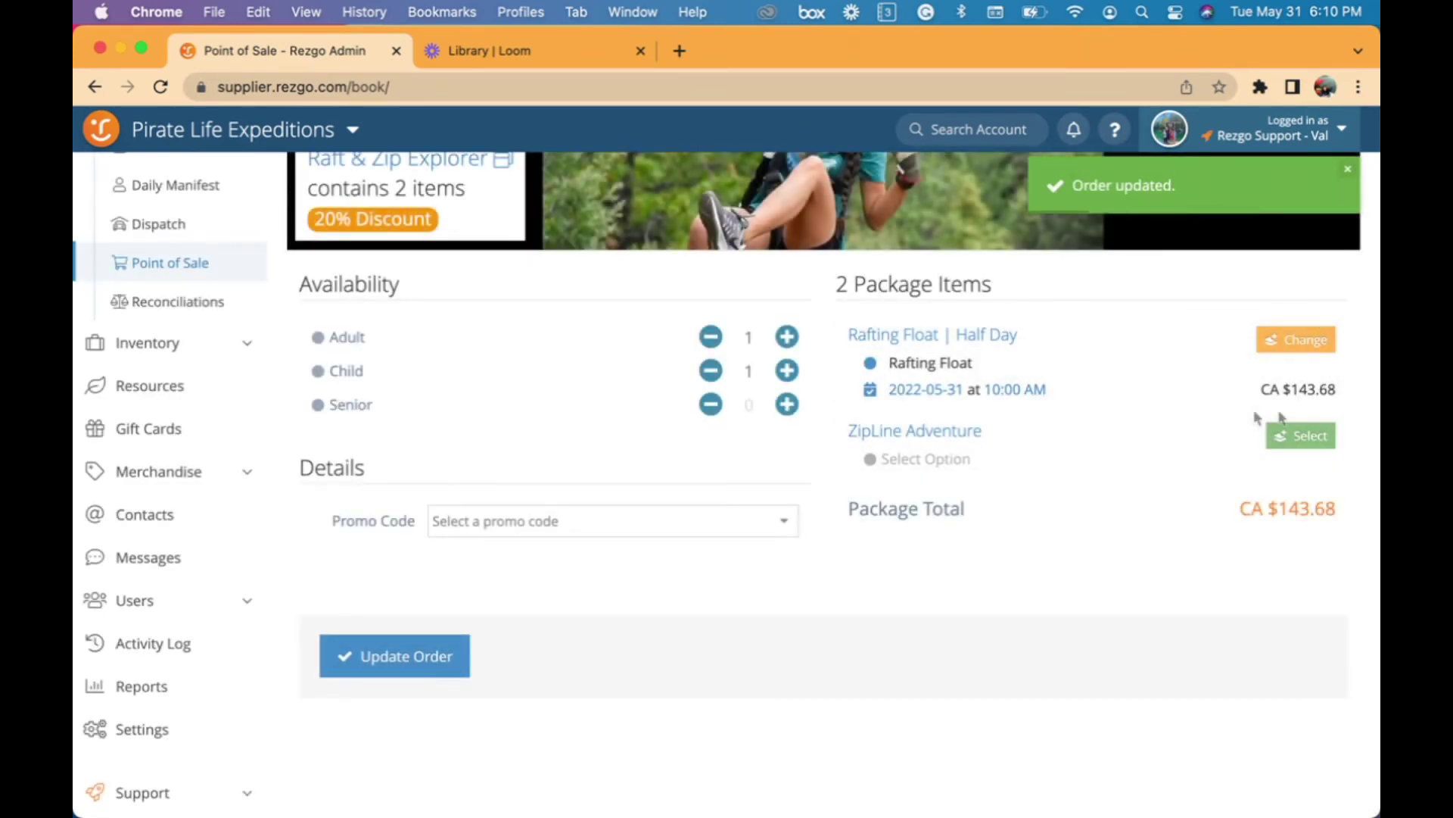
click(1296, 437)
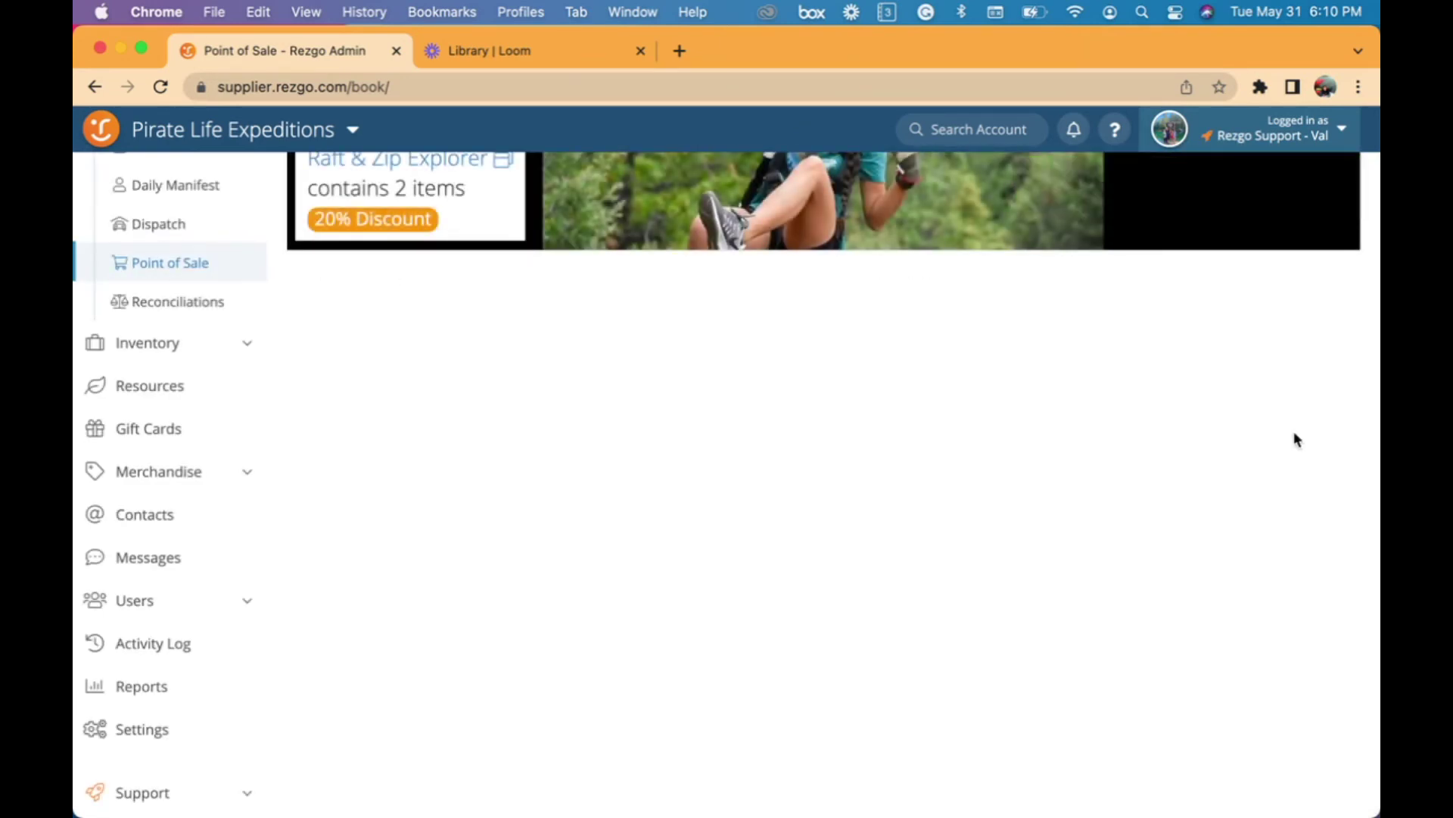
Step: After checking June availability, book the Zipline Adventure 2 PM slot on May 31, 2022
scroll(776, 536, up, 10)
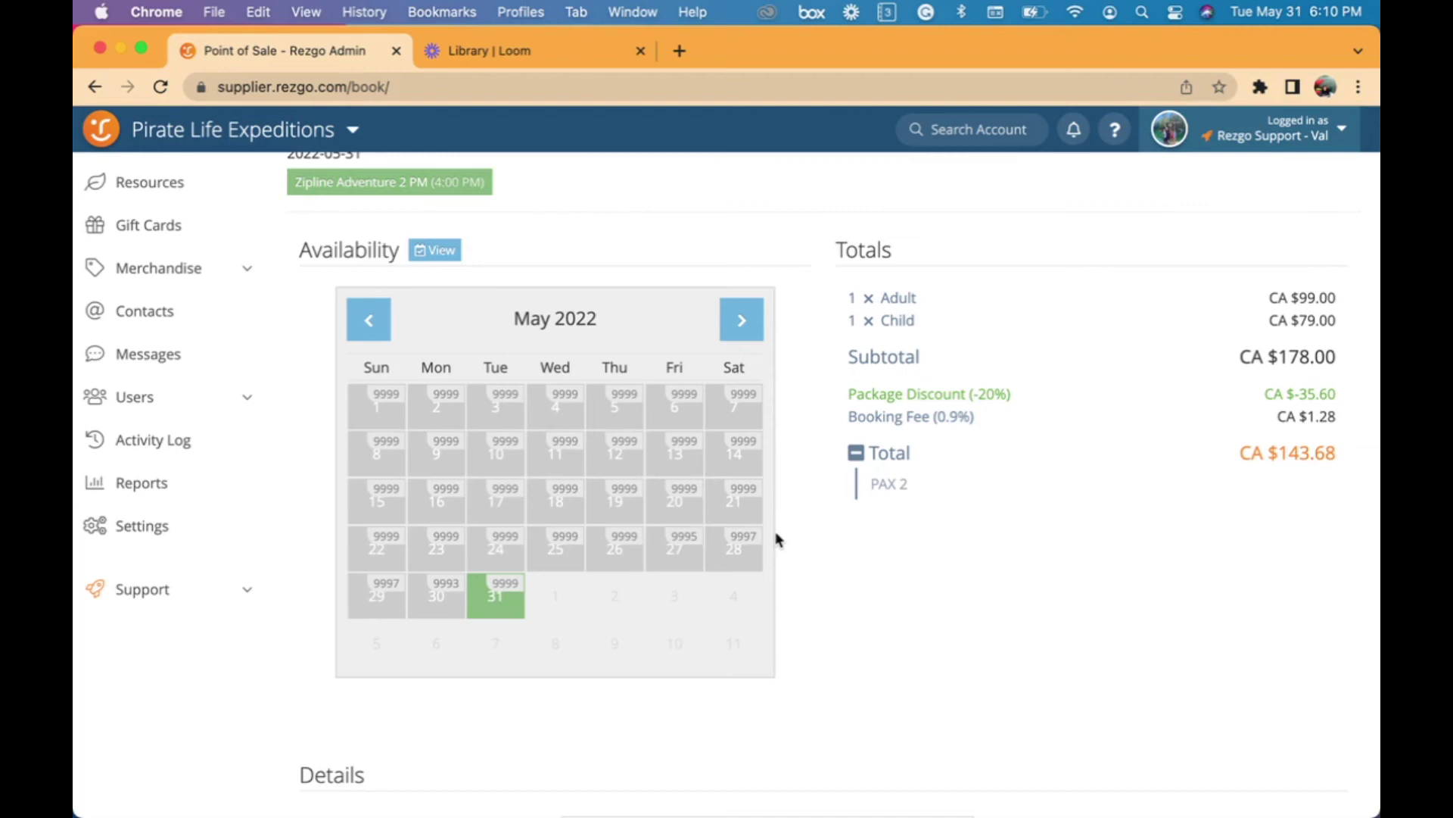
click(742, 320)
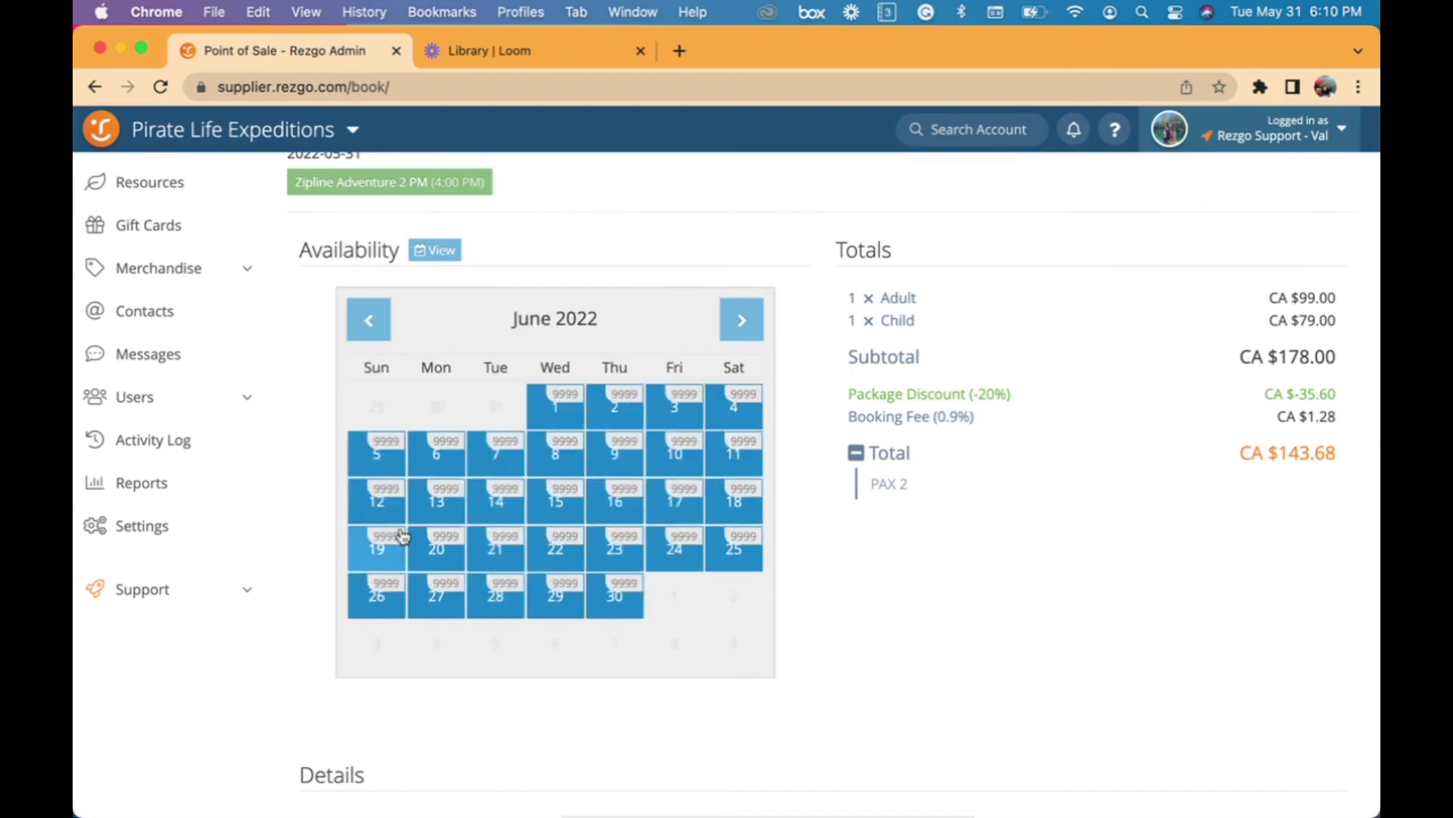
click(369, 324)
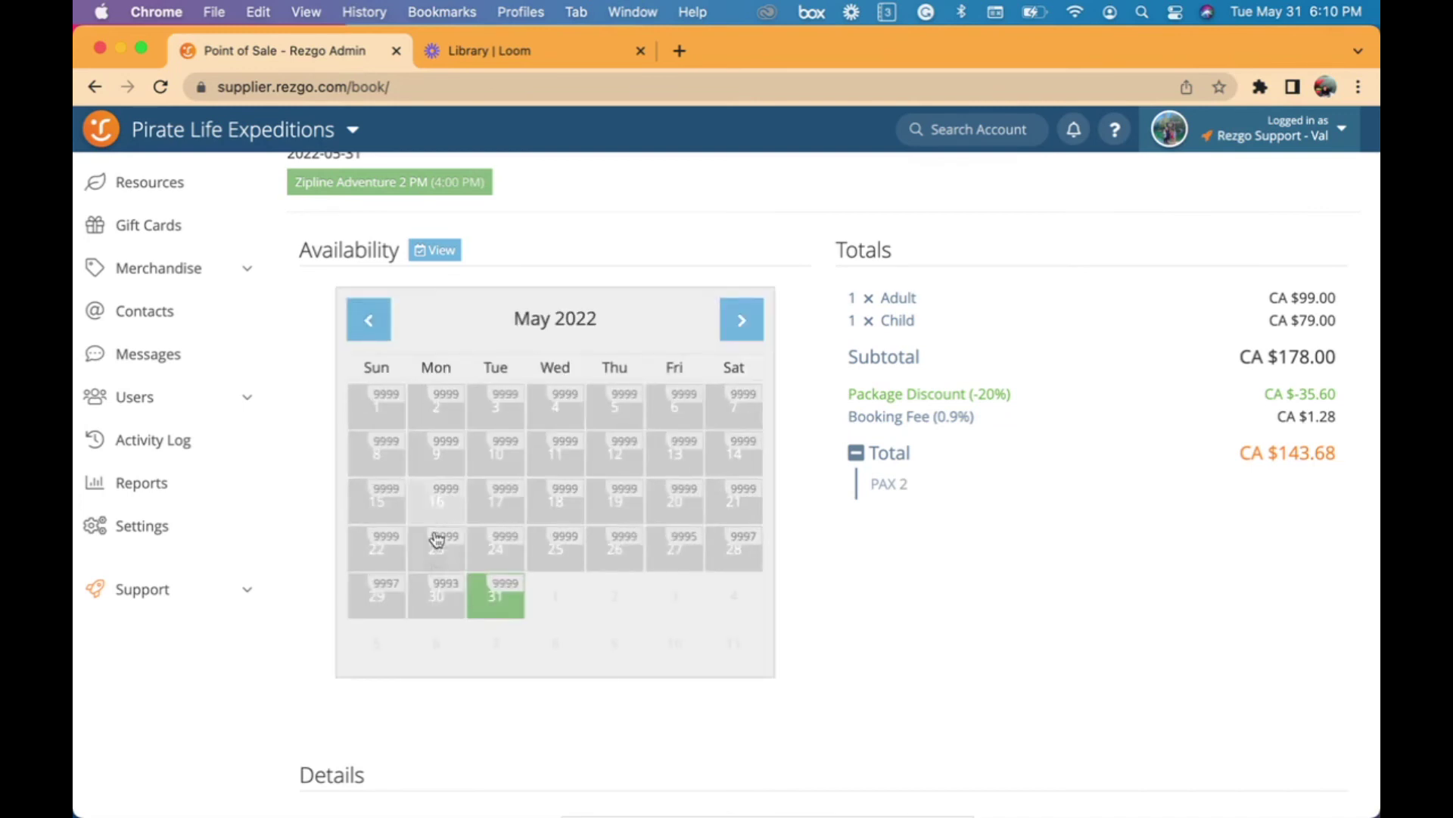
click(509, 595)
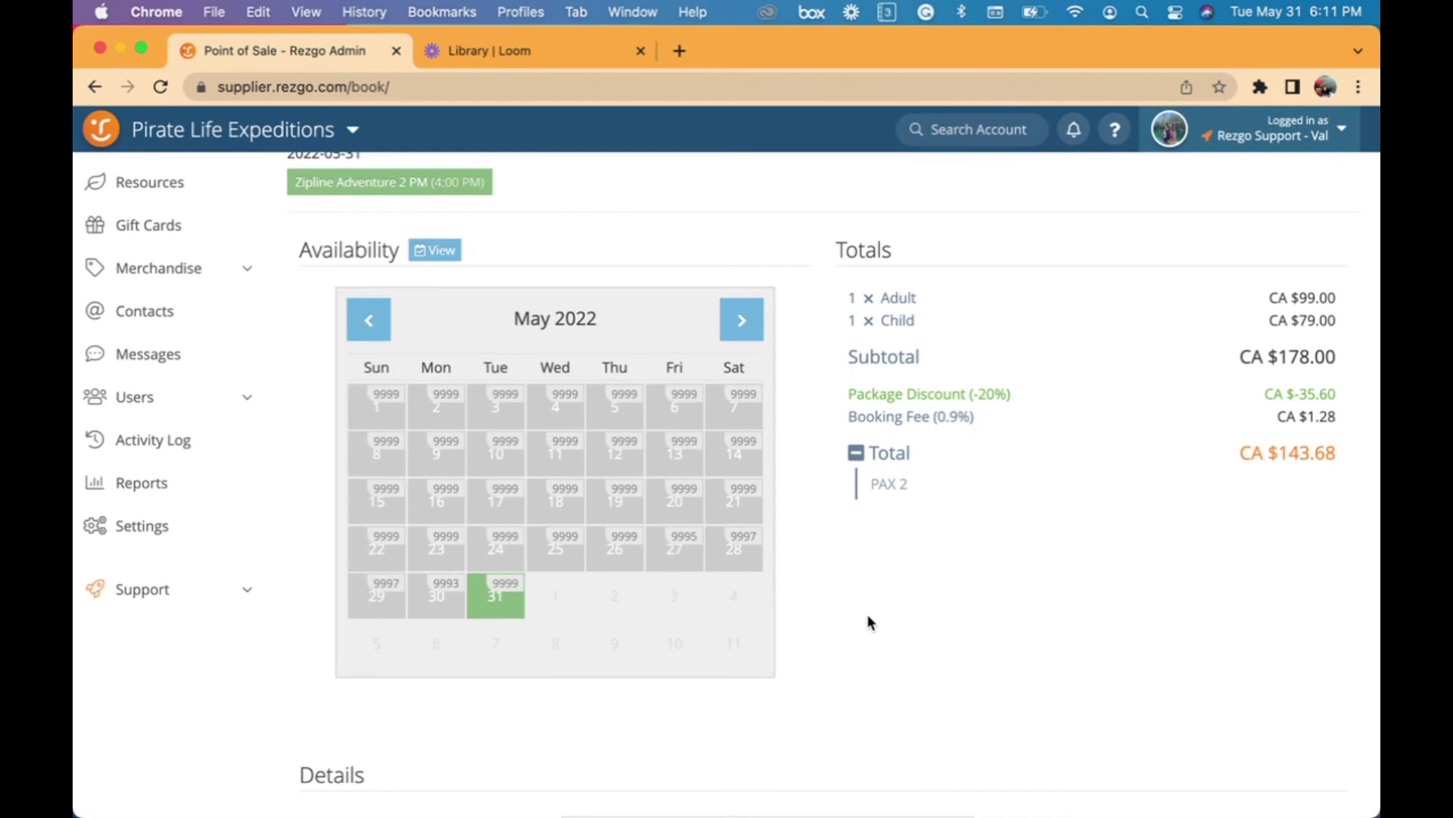
scroll(857, 629, down, 3)
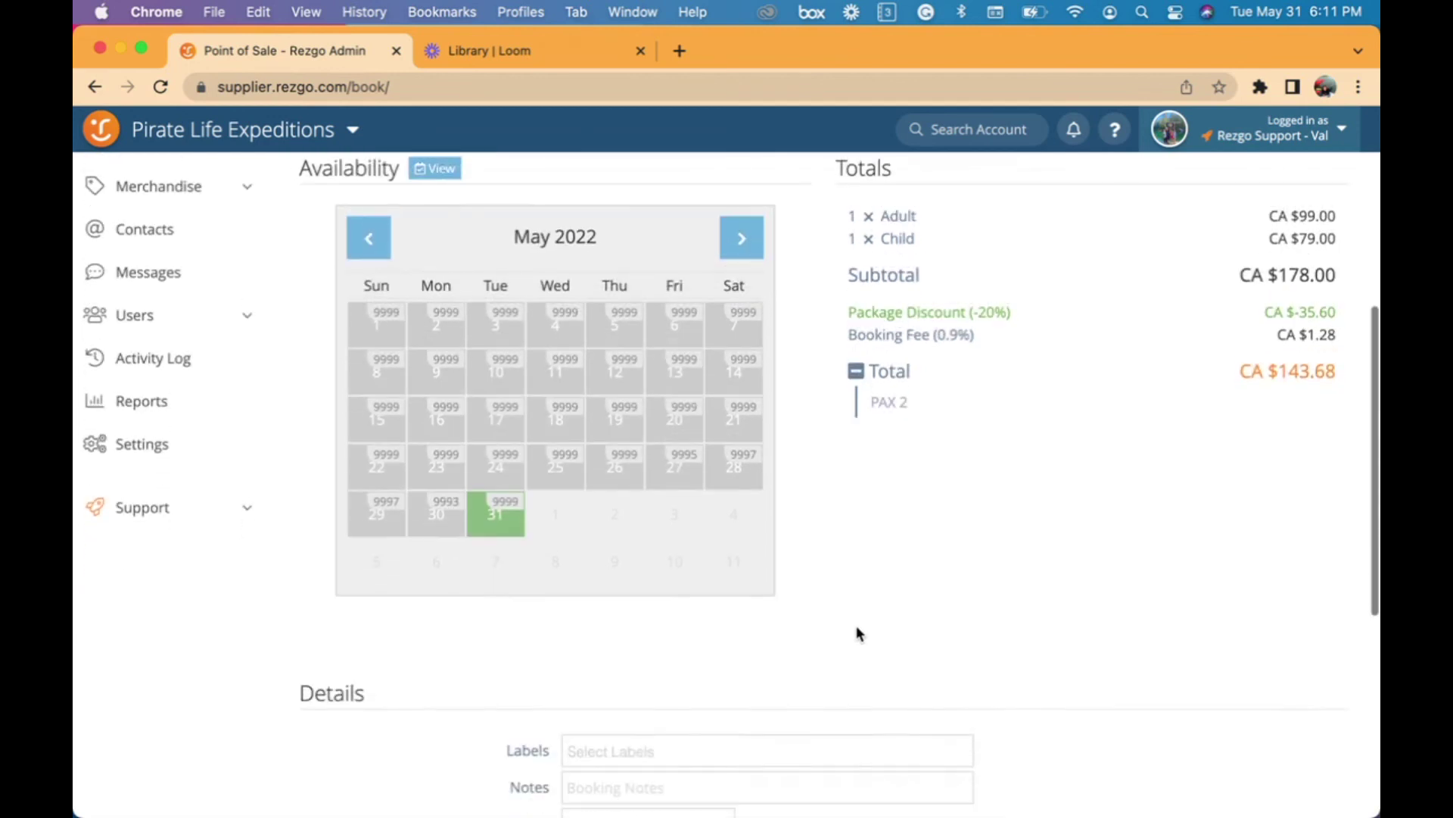
scroll(856, 625, down, 4)
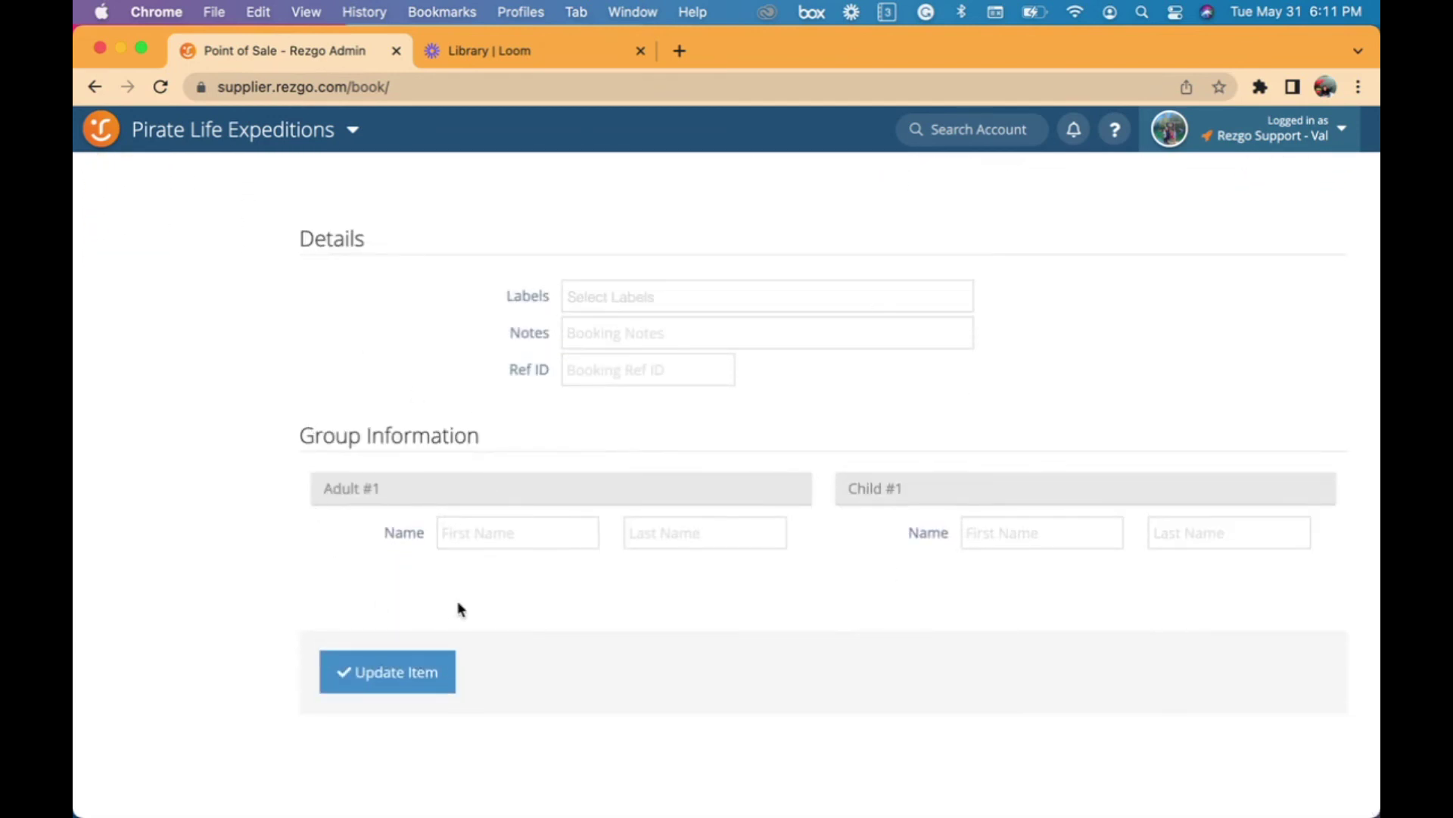
Step: Save the zipline choice and add the 2-guest package to Order 1, totalling CA $287.36
click(422, 672)
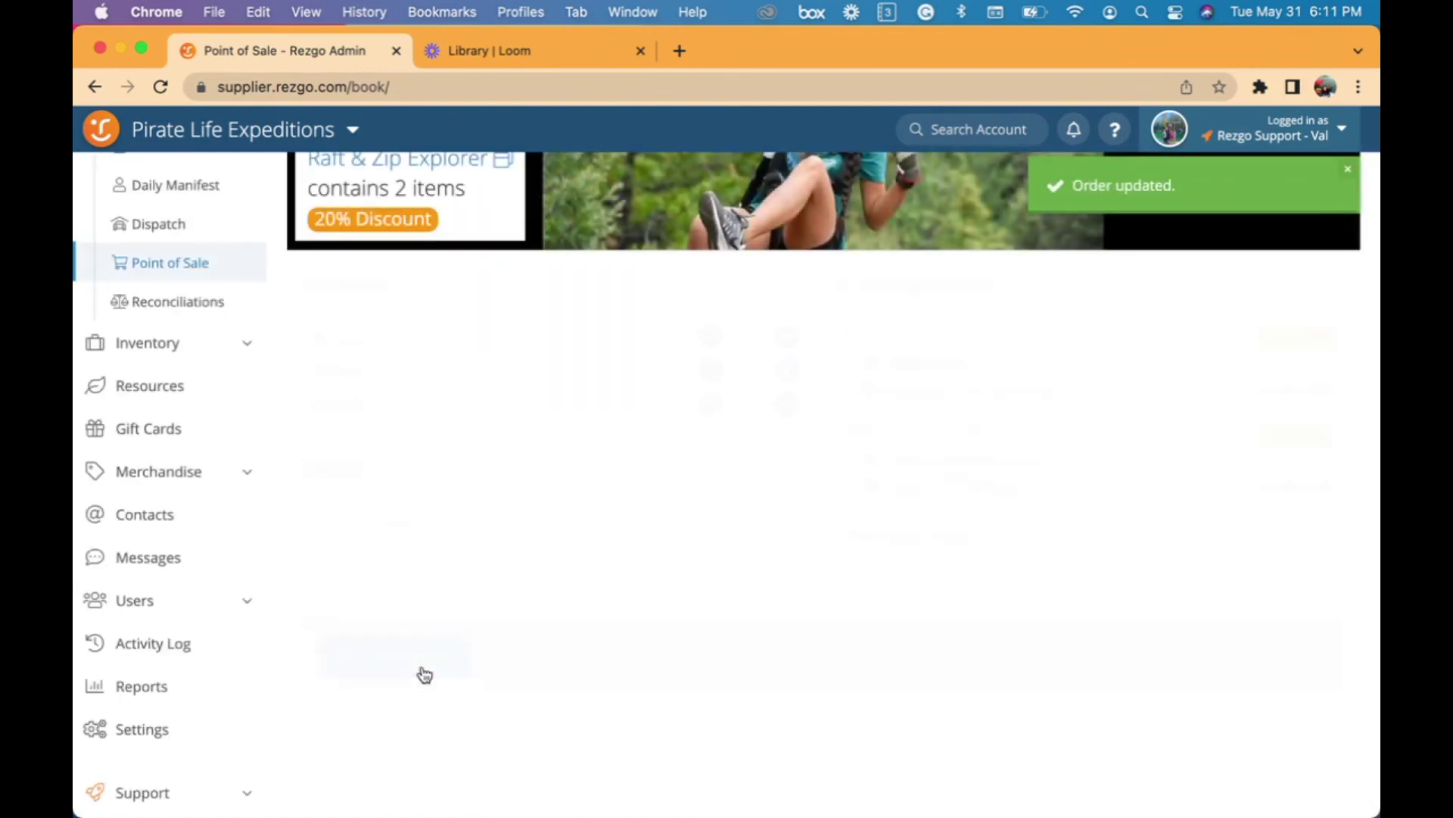
scroll(422, 667, up, 1)
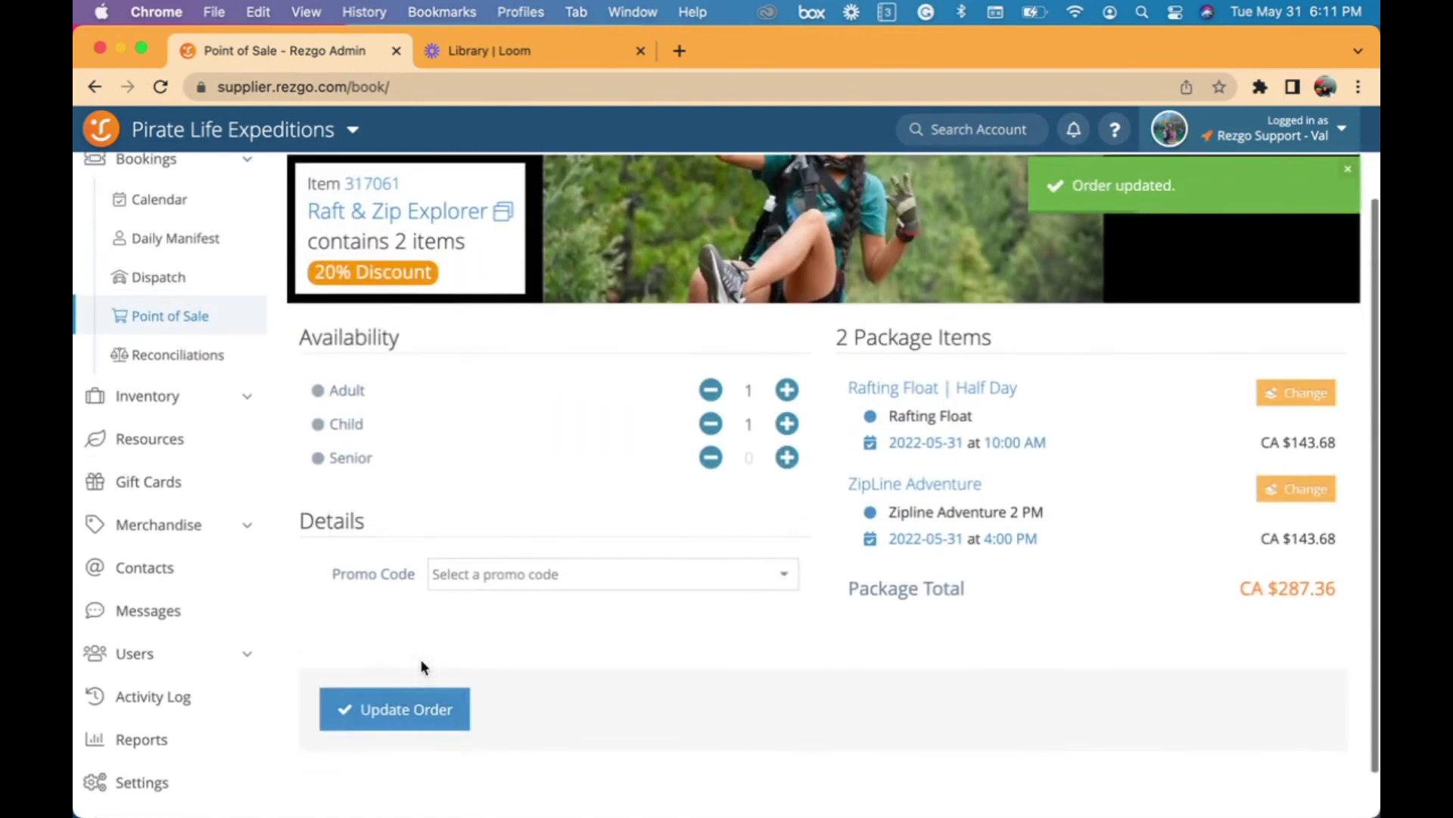
scroll(422, 666, up, 2)
scroll(421, 697, down, 2)
click(418, 732)
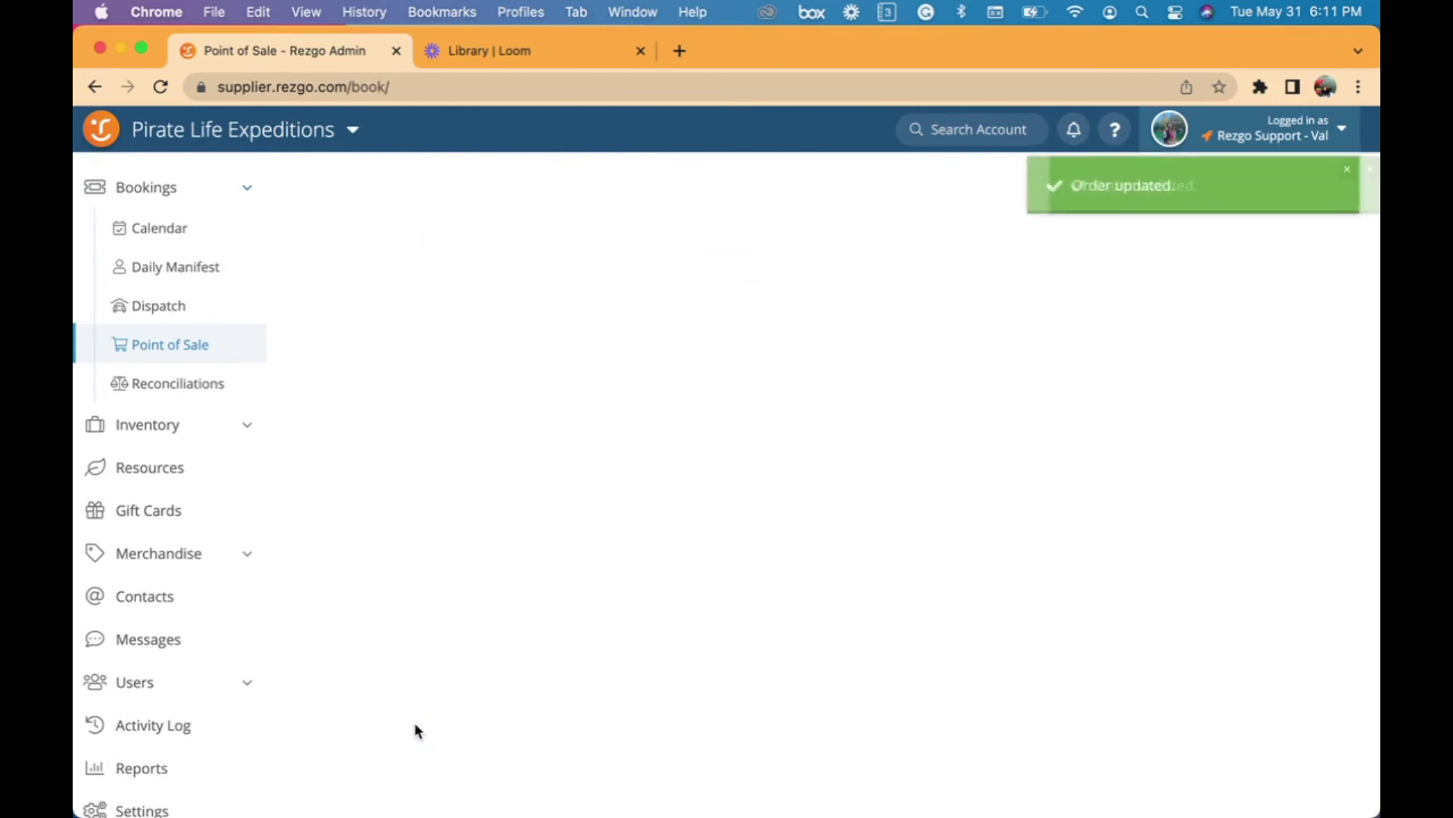
scroll(682, 666, up, 1)
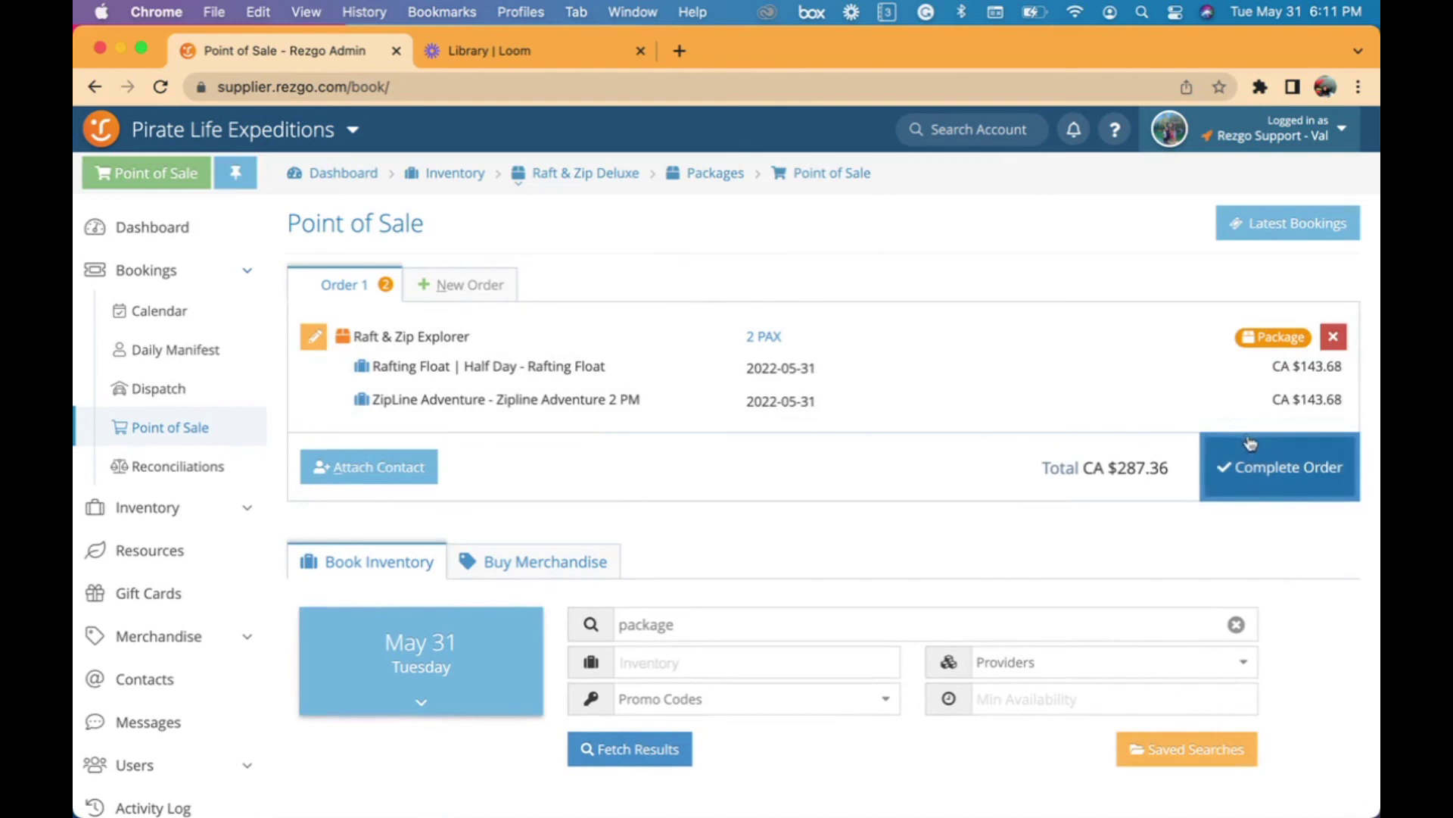
Step: Complete the CA $287.36 Point of Sale order
click(1263, 477)
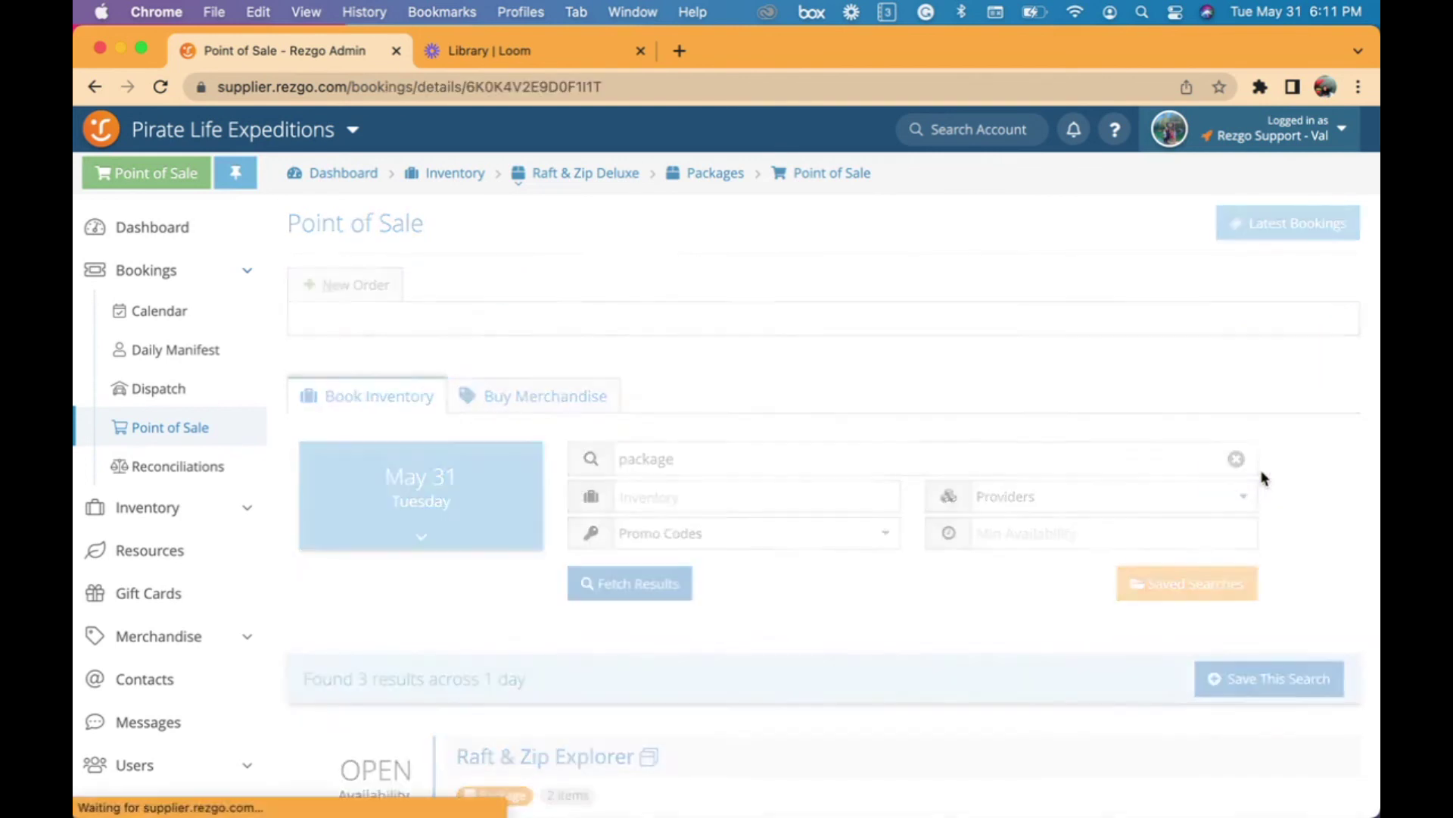